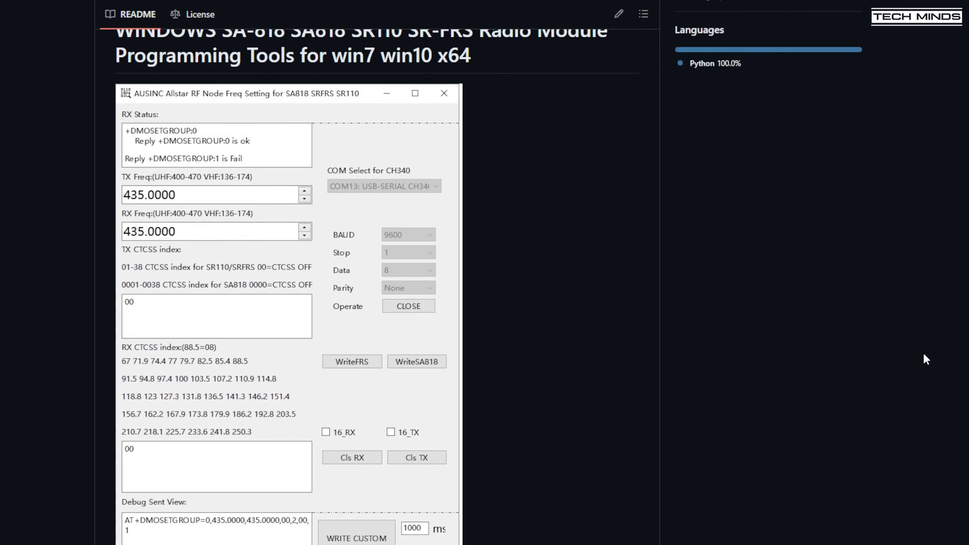
- Scroll the SRFRS README down to its Installation and Example sections
scroll(923, 353, down, 3)
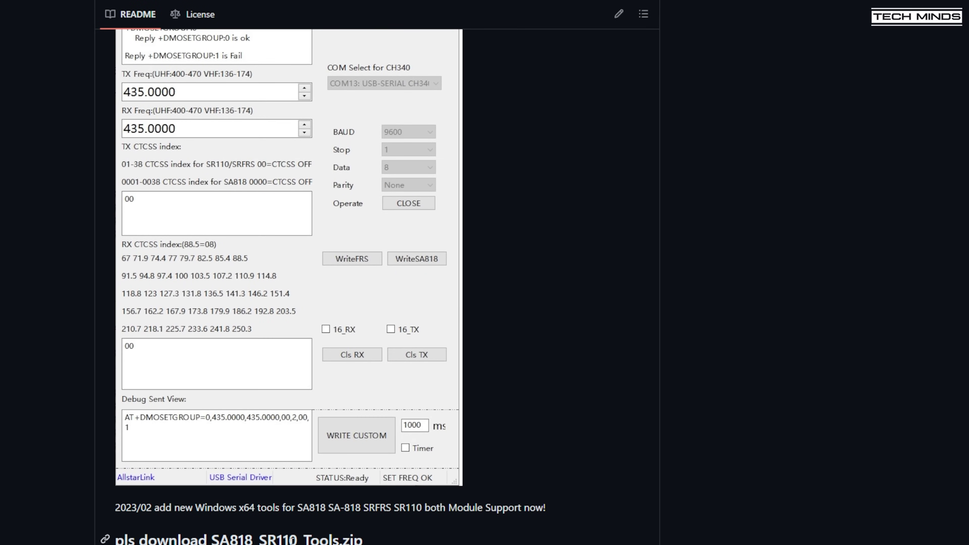
scroll(377, 286, down, 3)
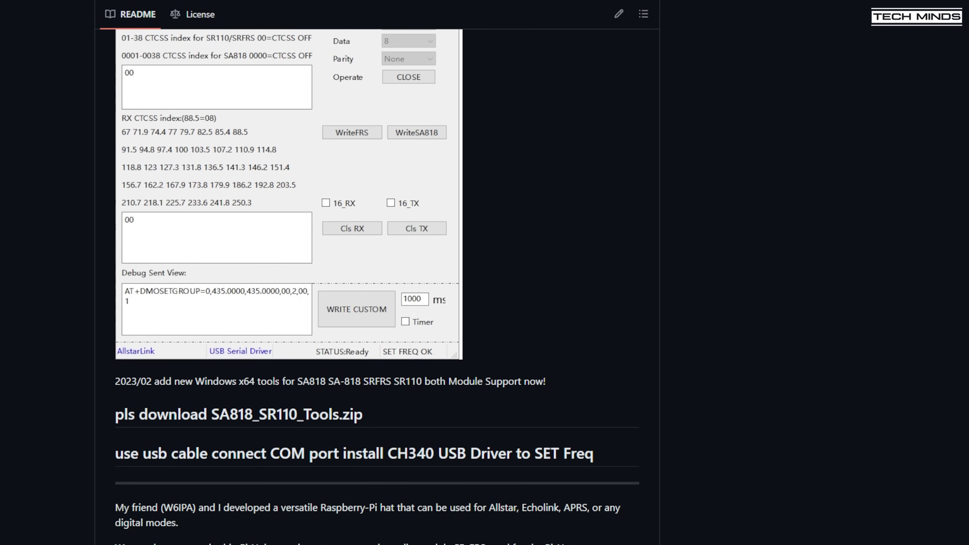
scroll(376, 286, down, 5)
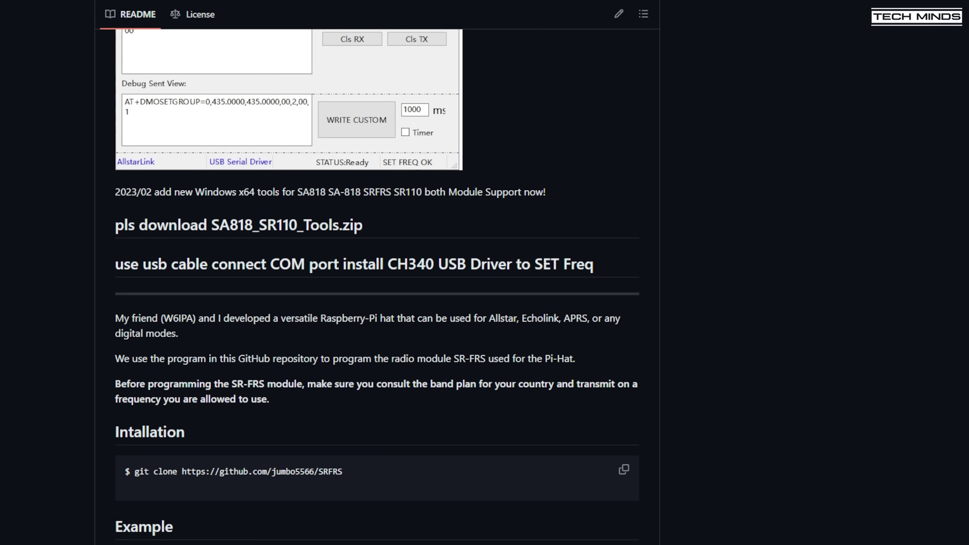
scroll(377, 286, down, 2)
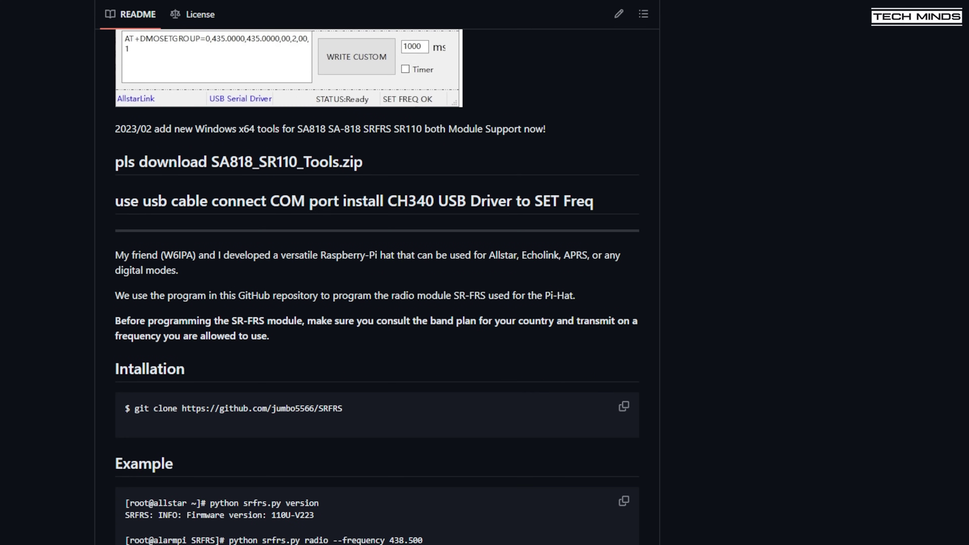
scroll(377, 286, down, 3)
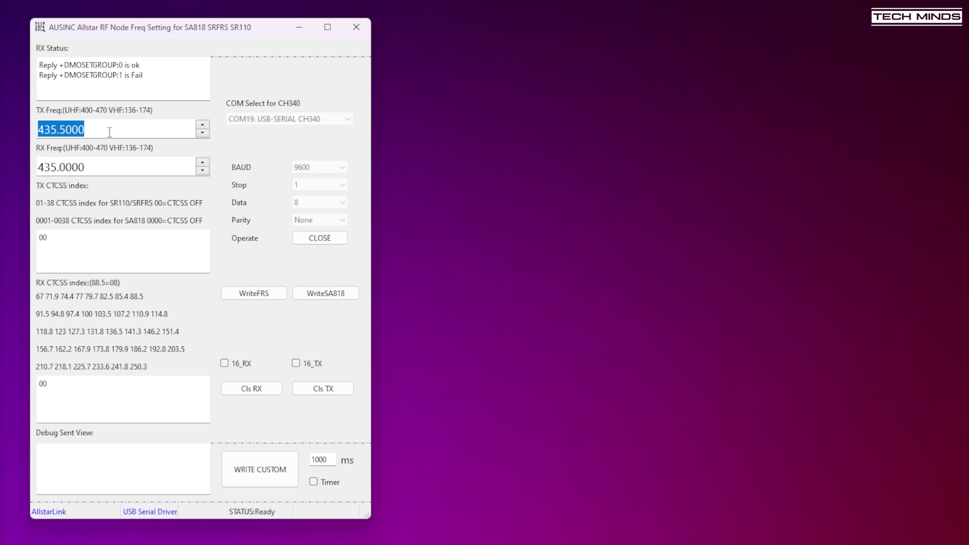
- Set TX and RX frequency to 438.750 and write them to the FRS and SA818 modules
click(111, 130)
drag(105, 131, 10, 129)
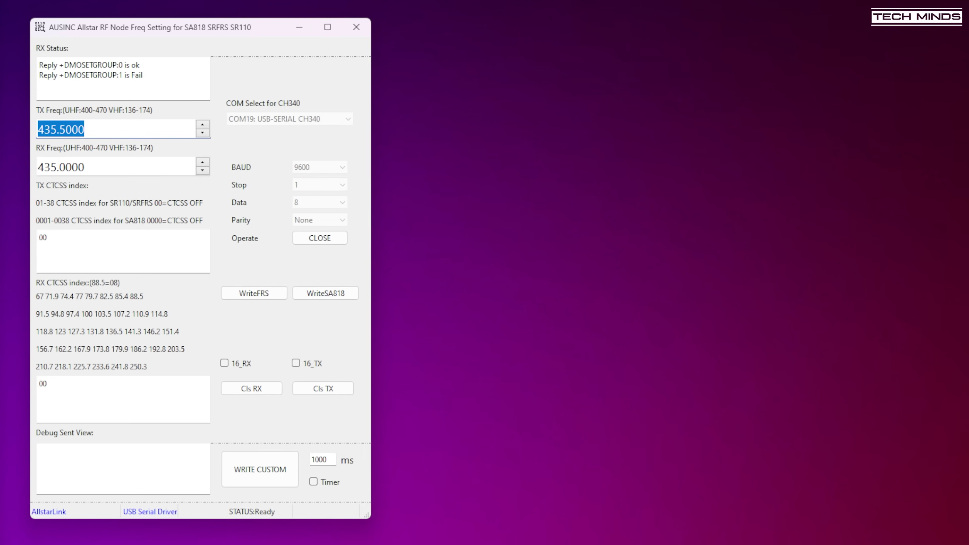
text(438.750)
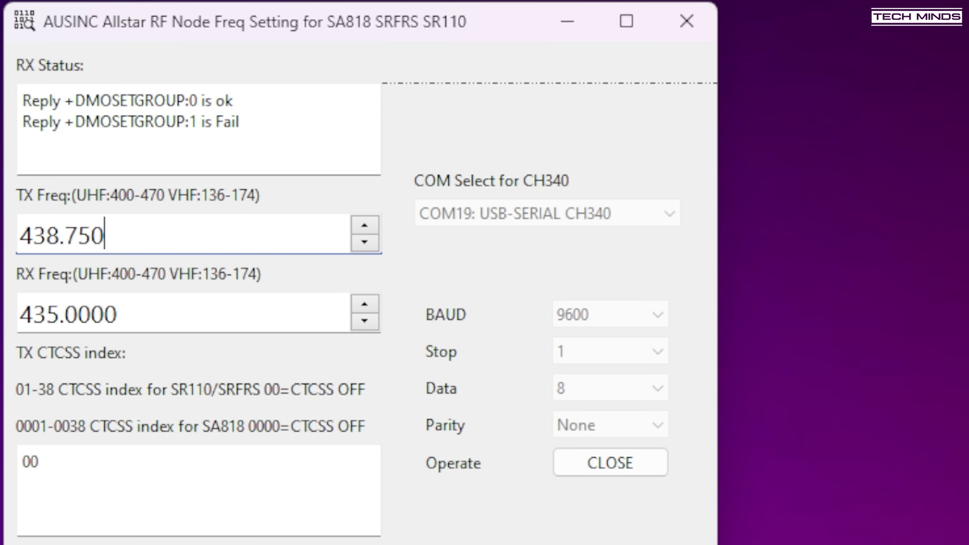
drag(134, 303, 21, 310)
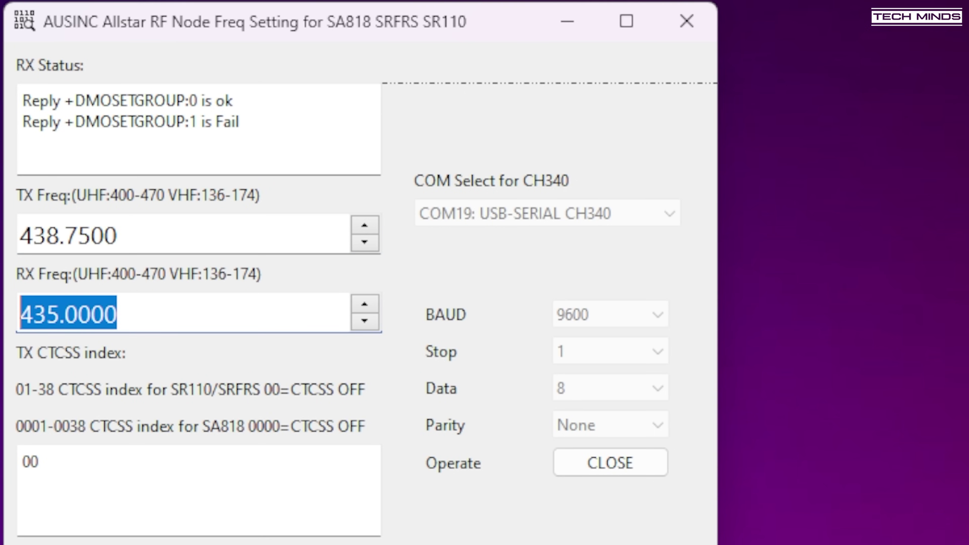
text(438.750)
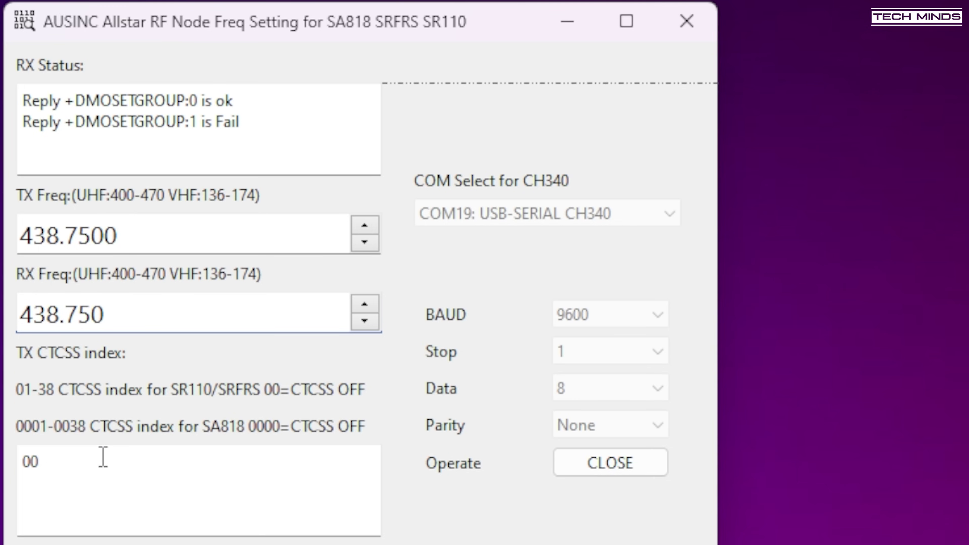
click(113, 468)
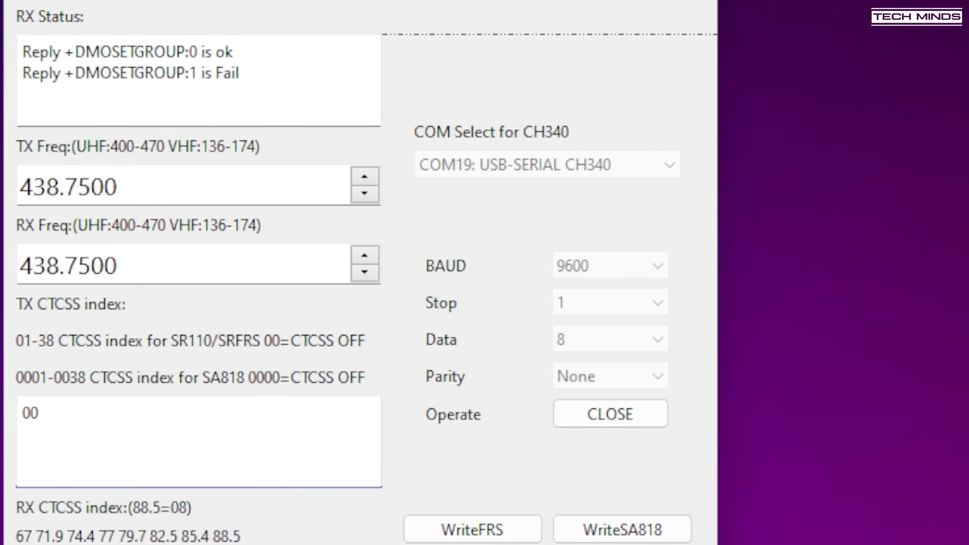
click(477, 538)
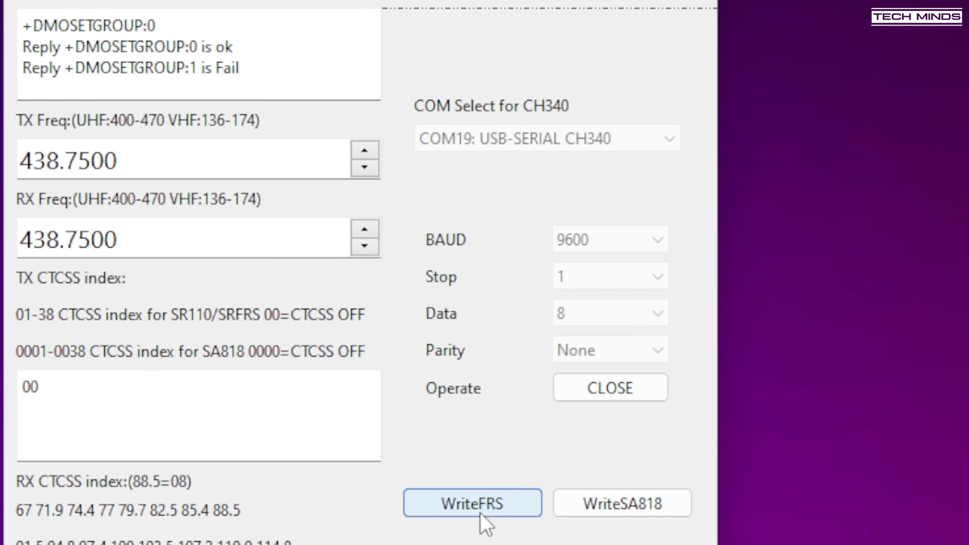
click(610, 501)
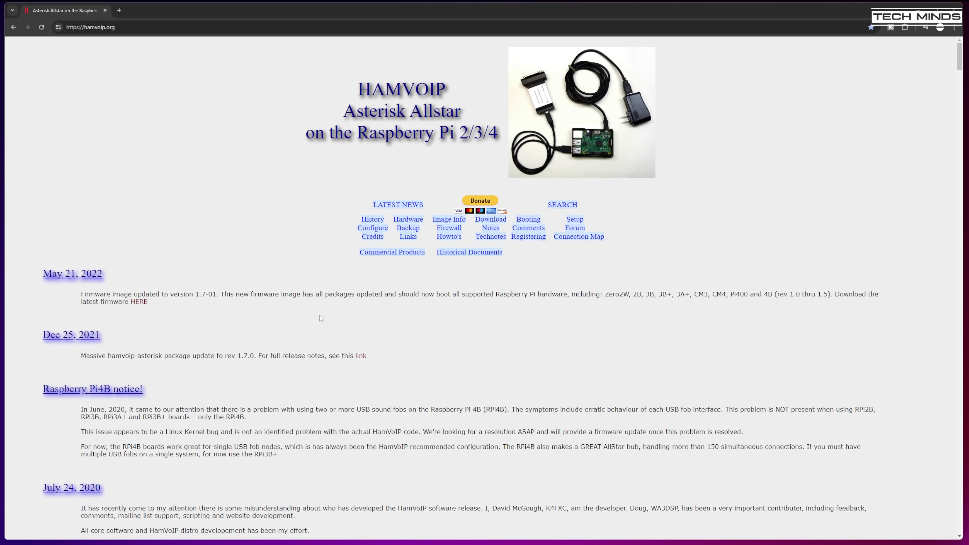
- Follow the HERE link in the May 21, 2022 news item to the latest firmware section
click(139, 302)
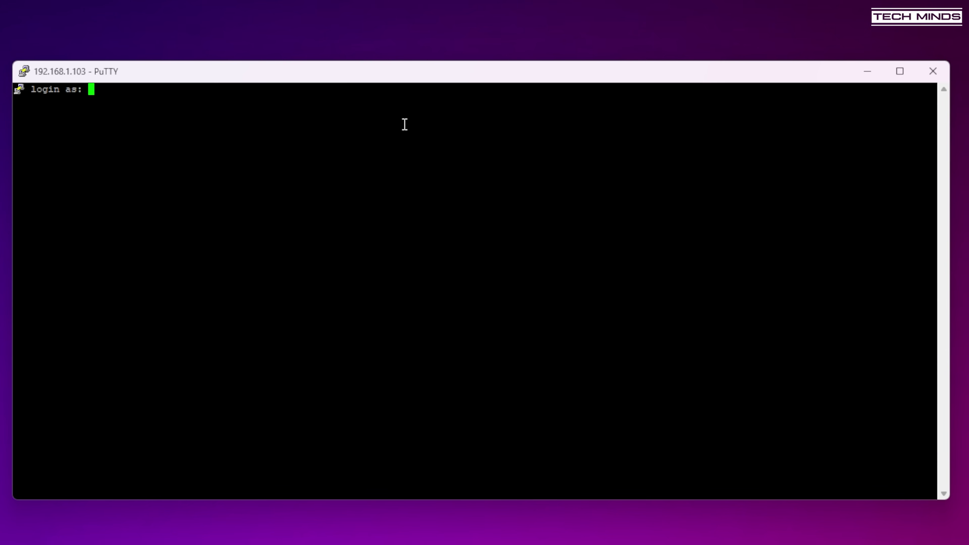
- Log in to the node as root with the account password
text(root)
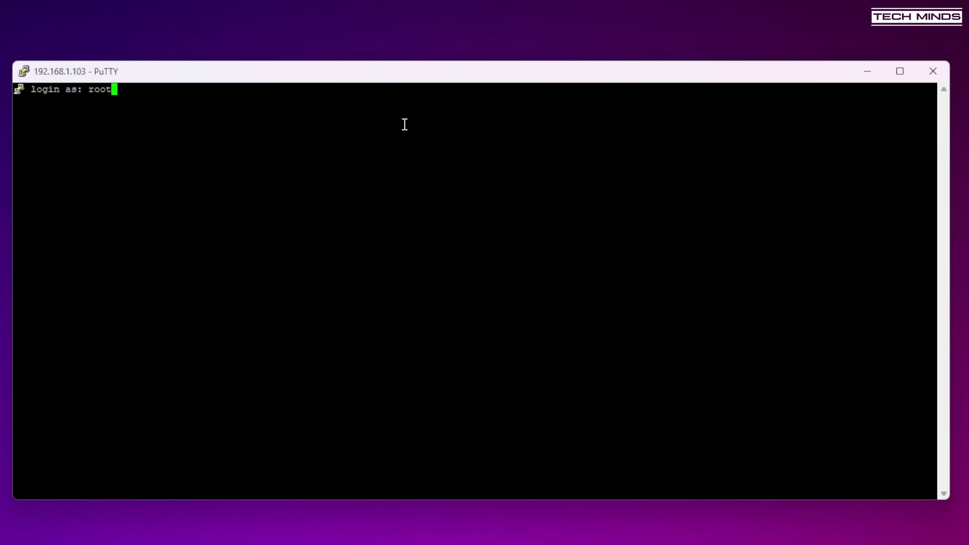
key(Return)
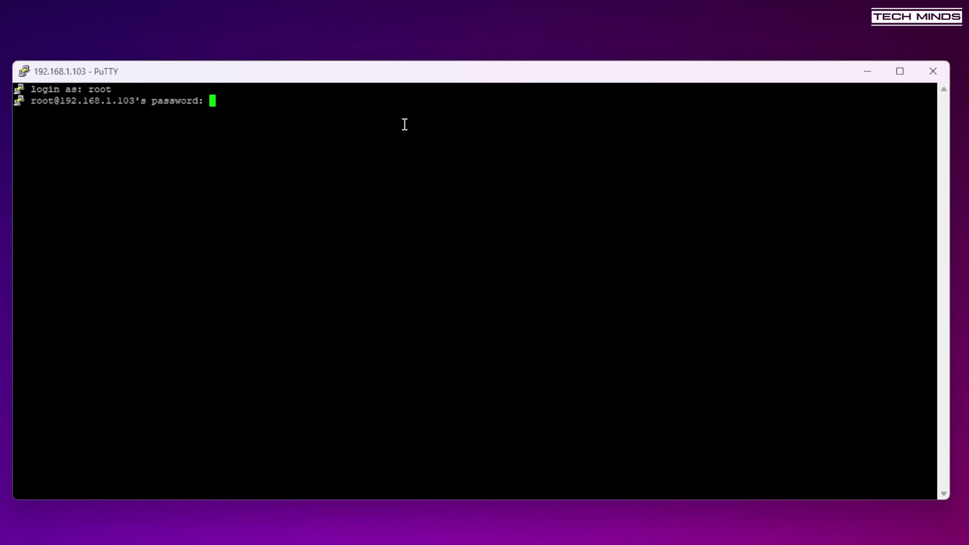
key(Return)
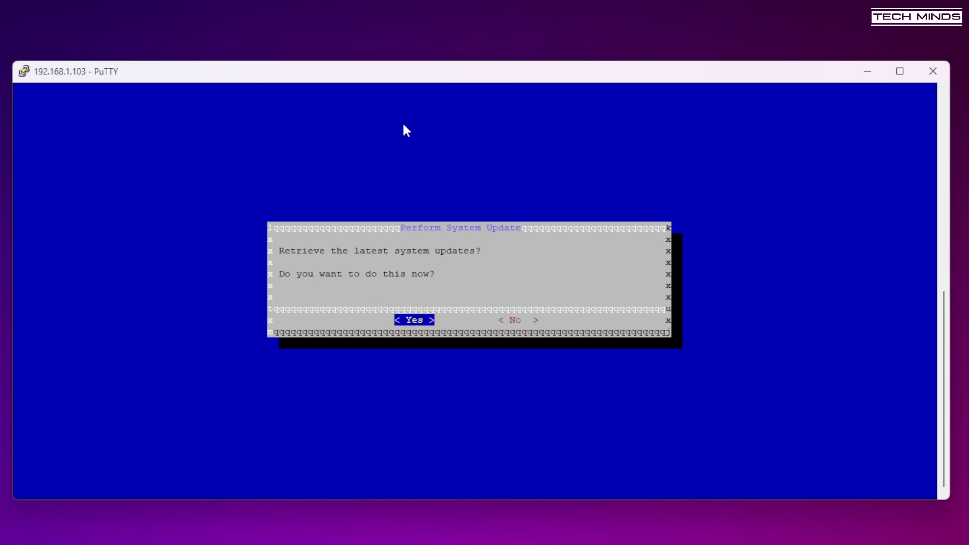
- Accept retrieving the latest system updates, then decline running another update
key(Return)
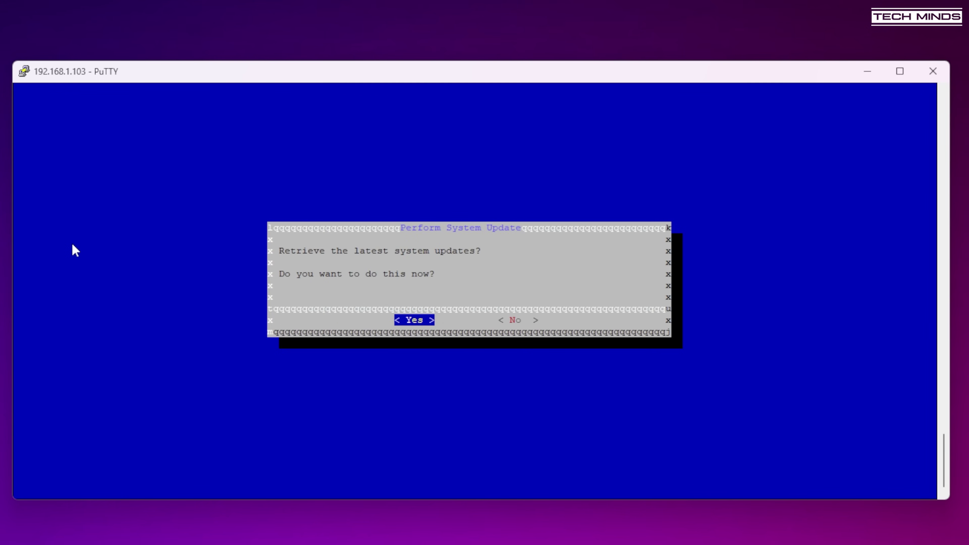
key(Tab)
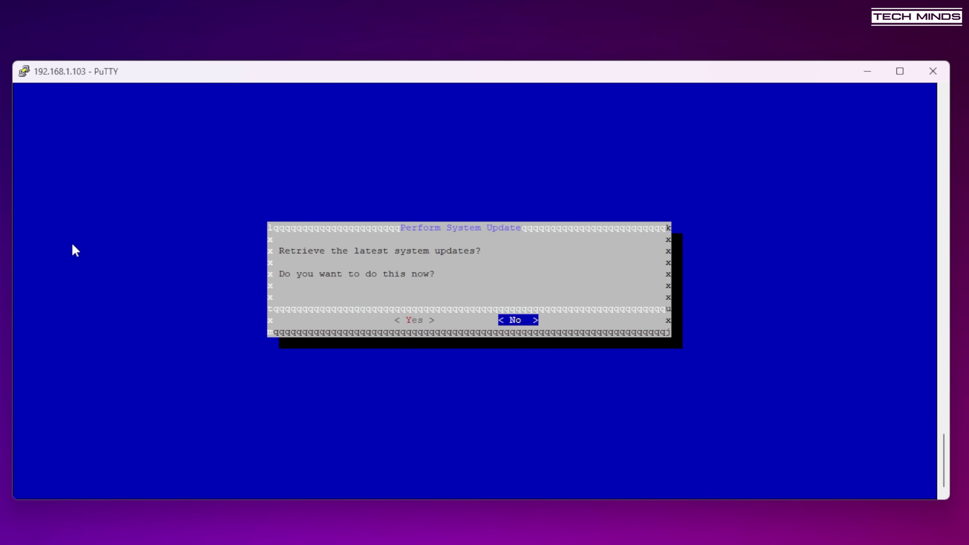
key(Return)
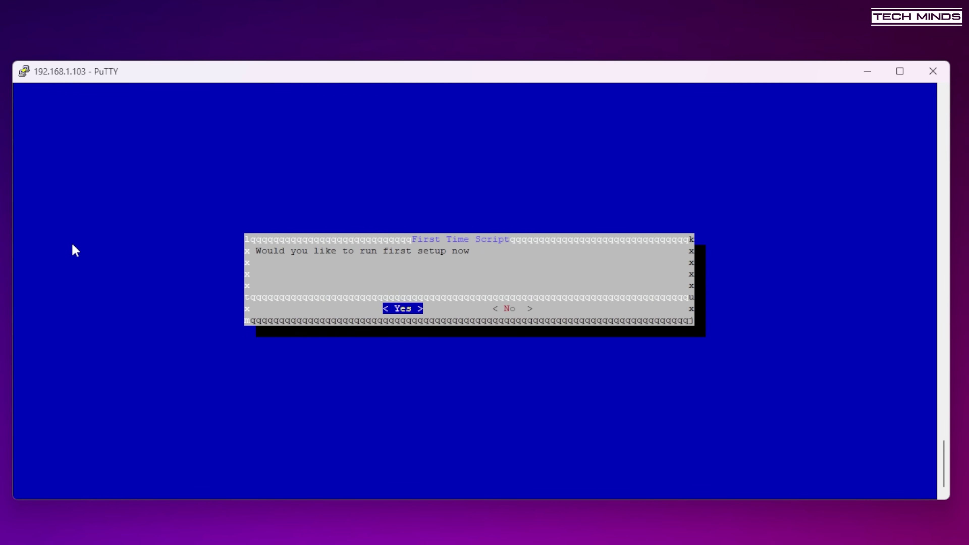
- Agree to run first setup and set a new root password, entering it twice
key(Return)
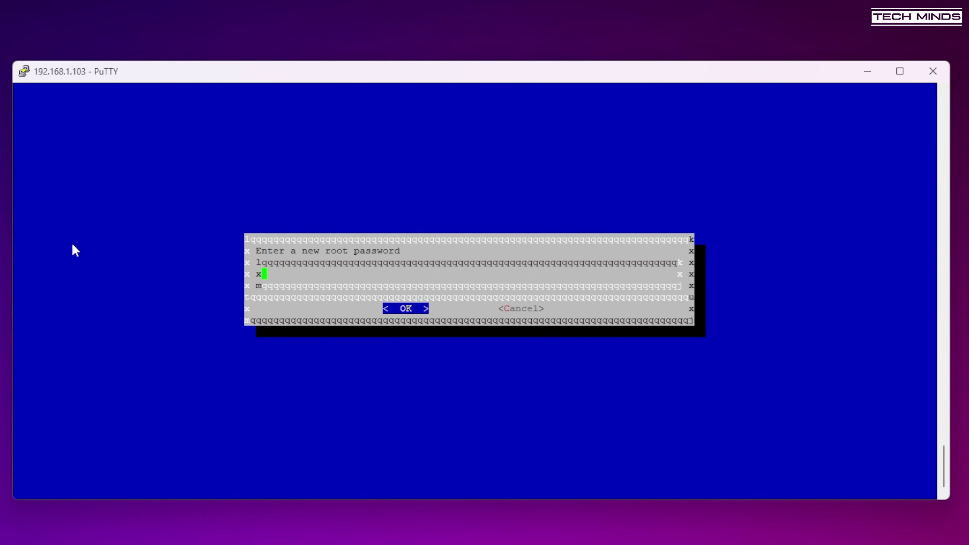
text(**********)
key(Return)
text(*)
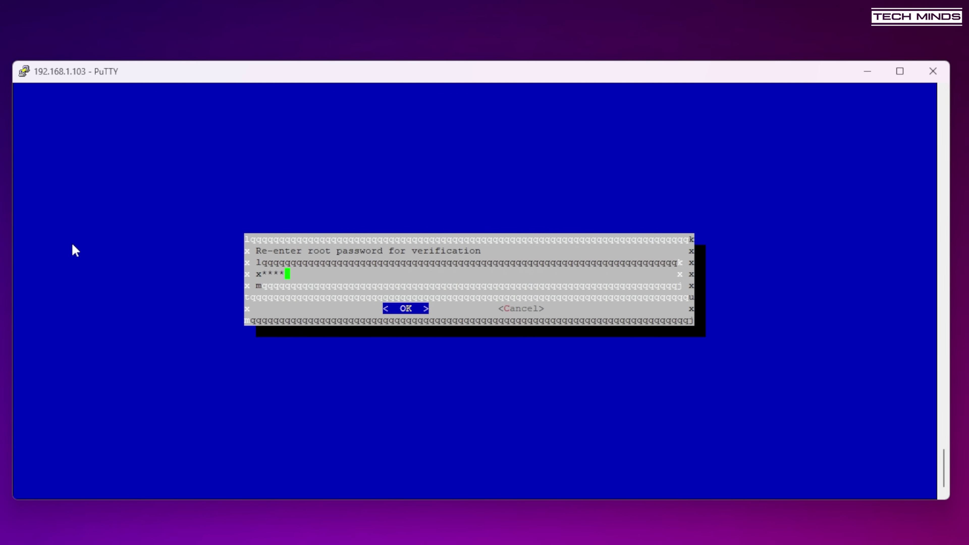
text(******)
key(Return)
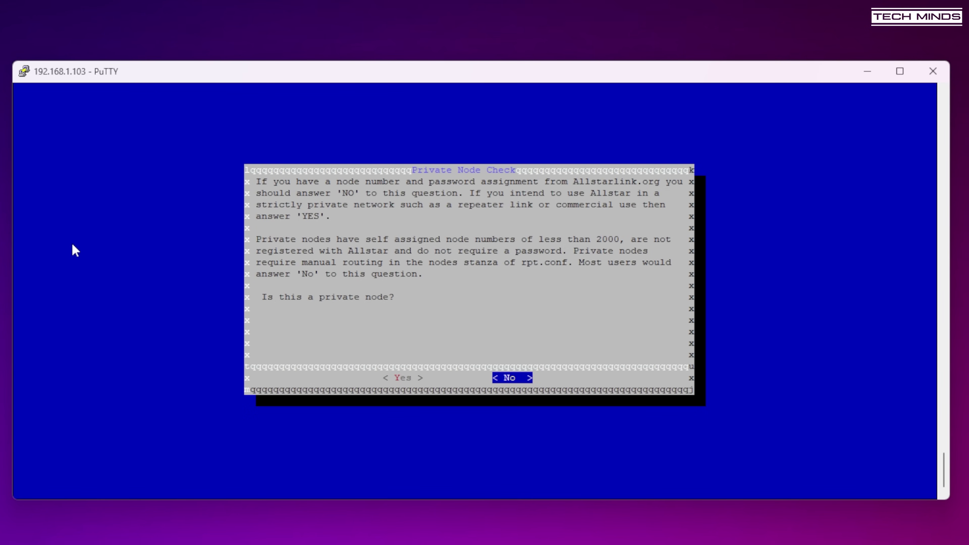
- Declare the node public with node number 47719 and enter the station callsign
key(Return)
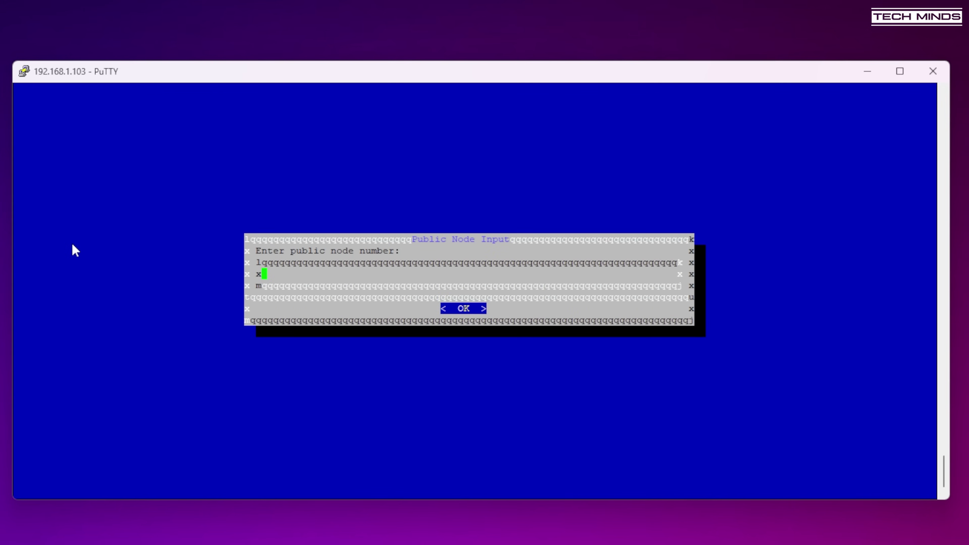
text(47719)
key(Return)
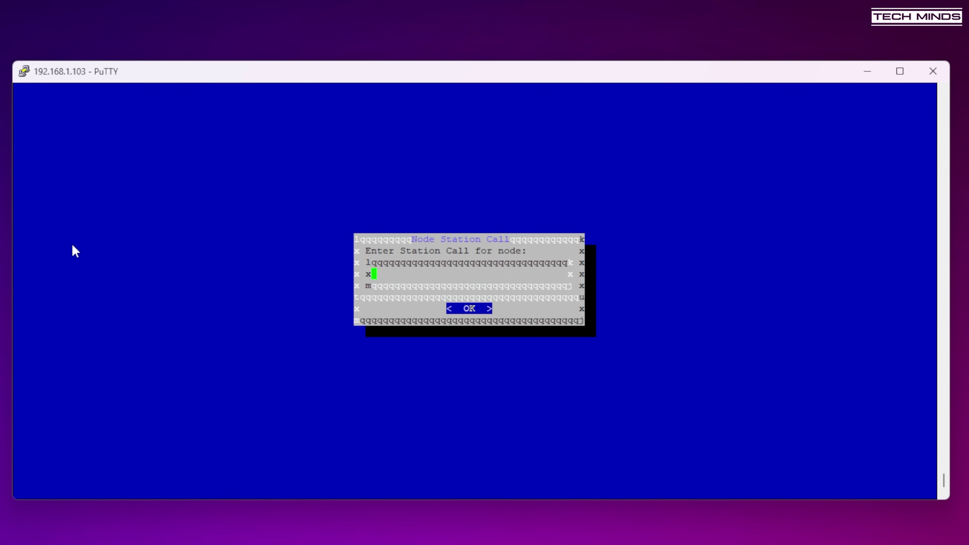
text(M0DQW)
key(Return)
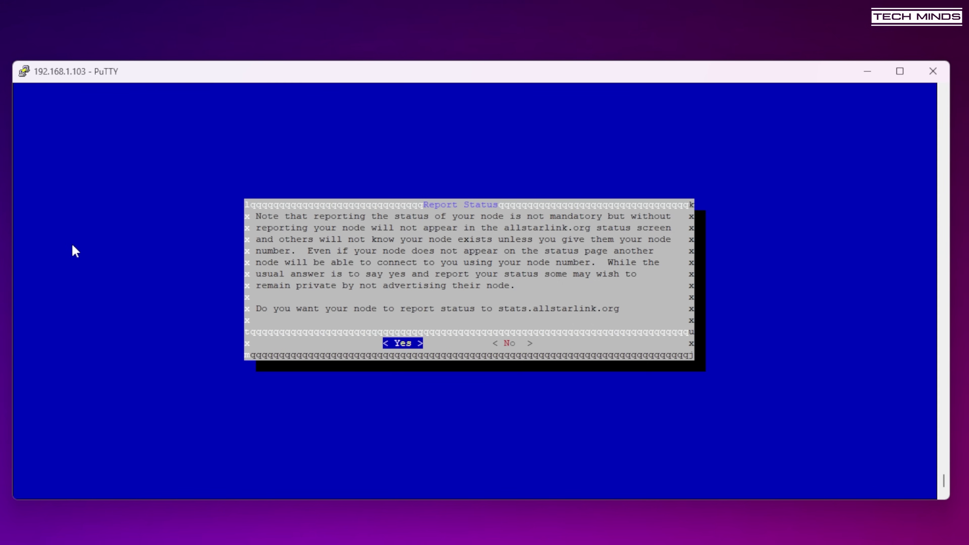
- Enable status reporting, choose semi-half duplex, set the node password, and skip the iaxRpt password
key(Return)
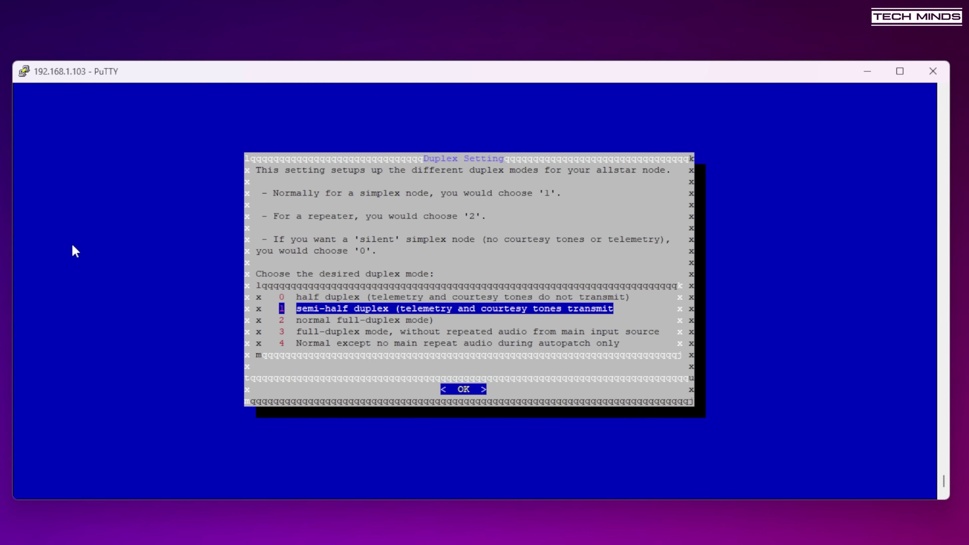
key(Return)
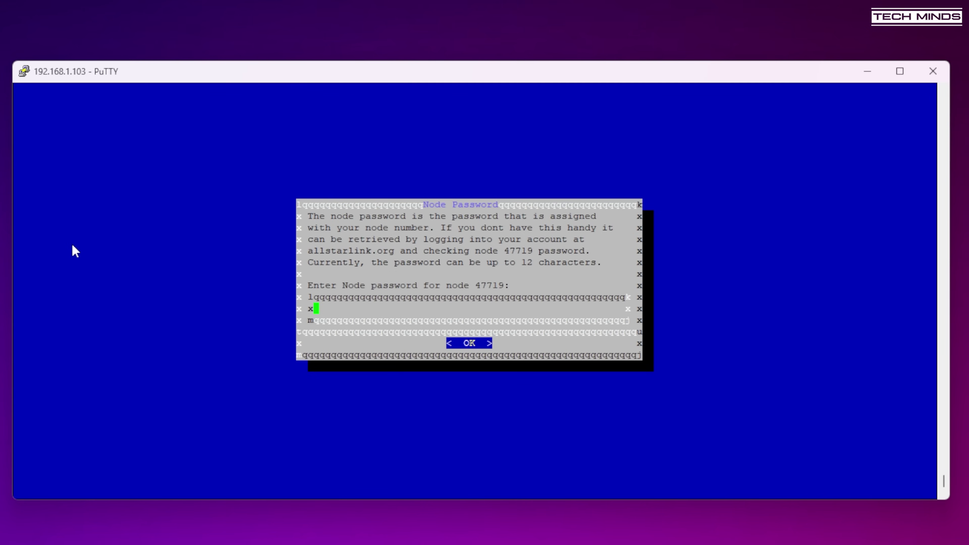
key(Return)
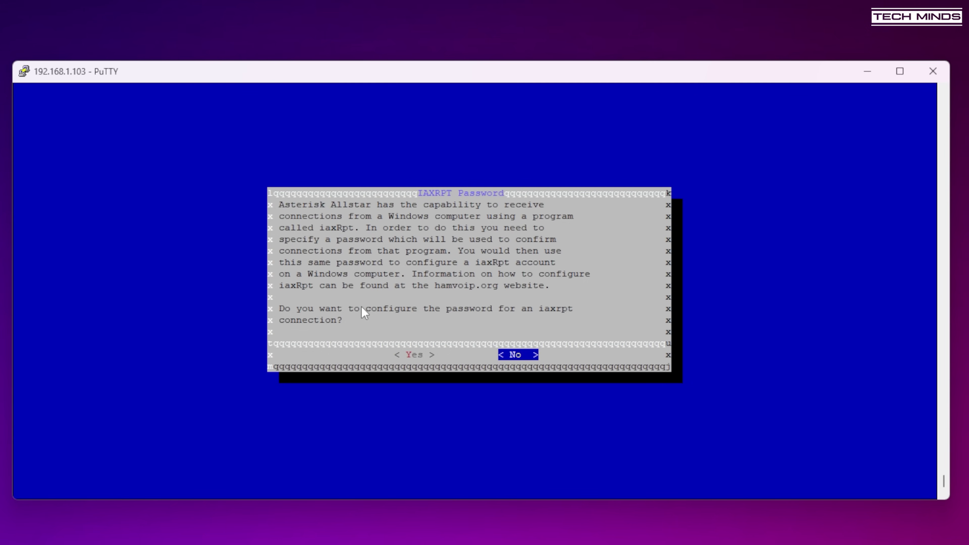
key(Return)
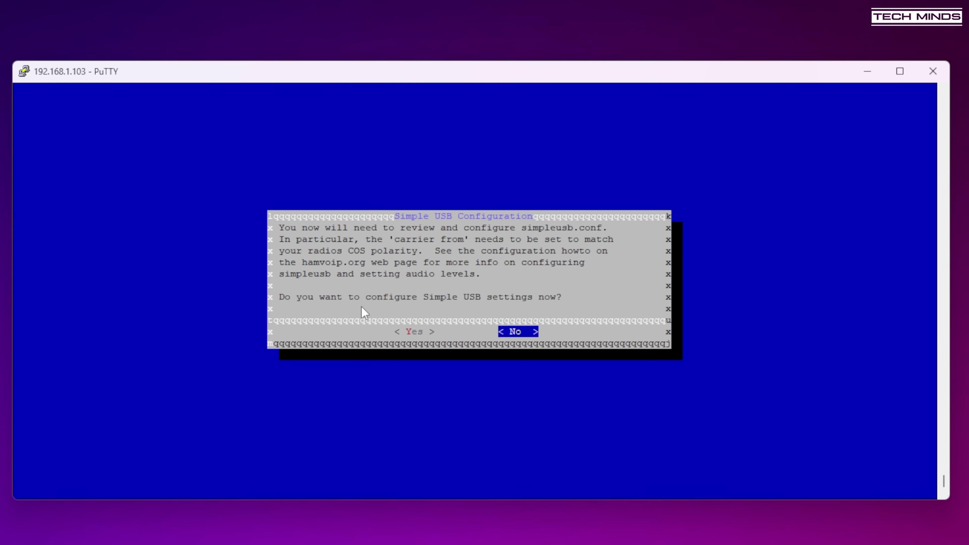
- Continue the Simple USB configuration and select the default radio profile
key(Left)
key(Return)
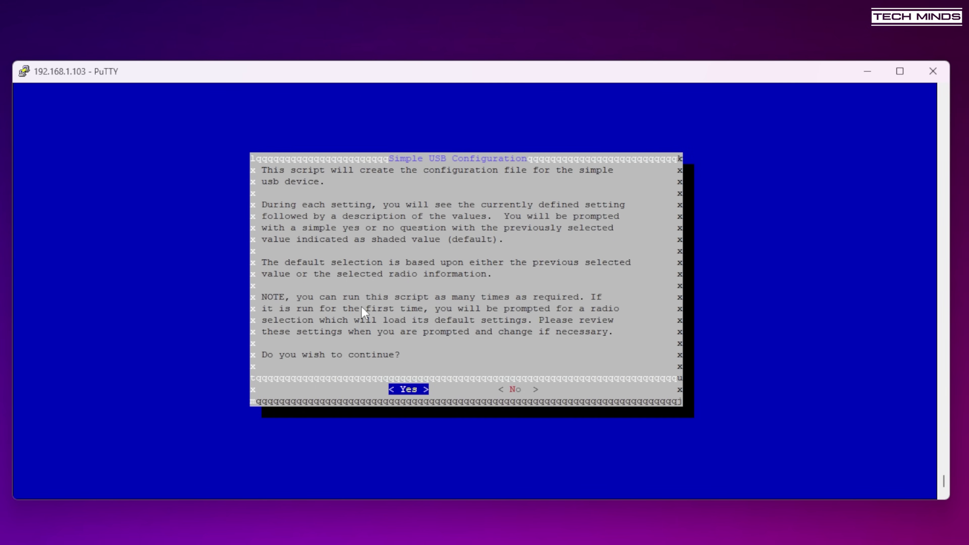
key(Return)
key(Down)
key(Down)
key(Down)
key(Down)
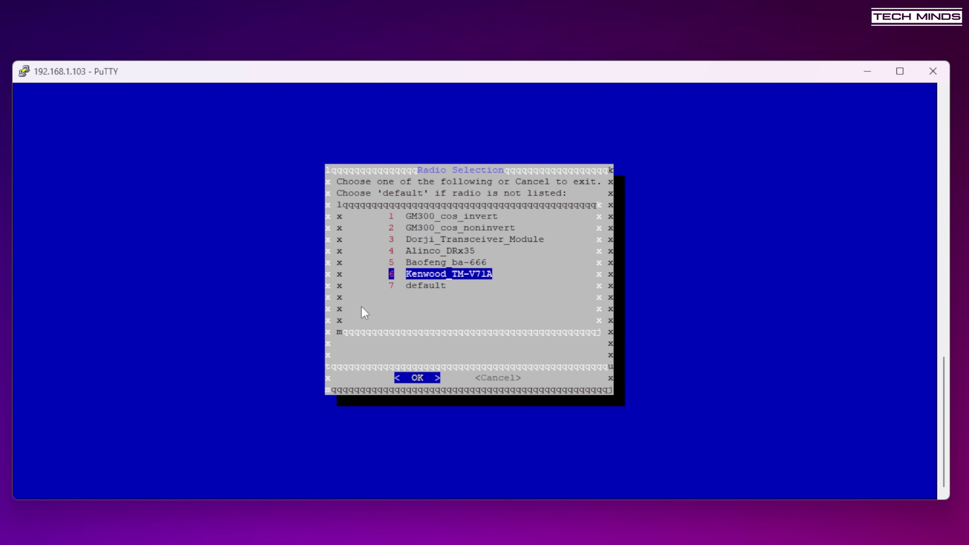
key(Down)
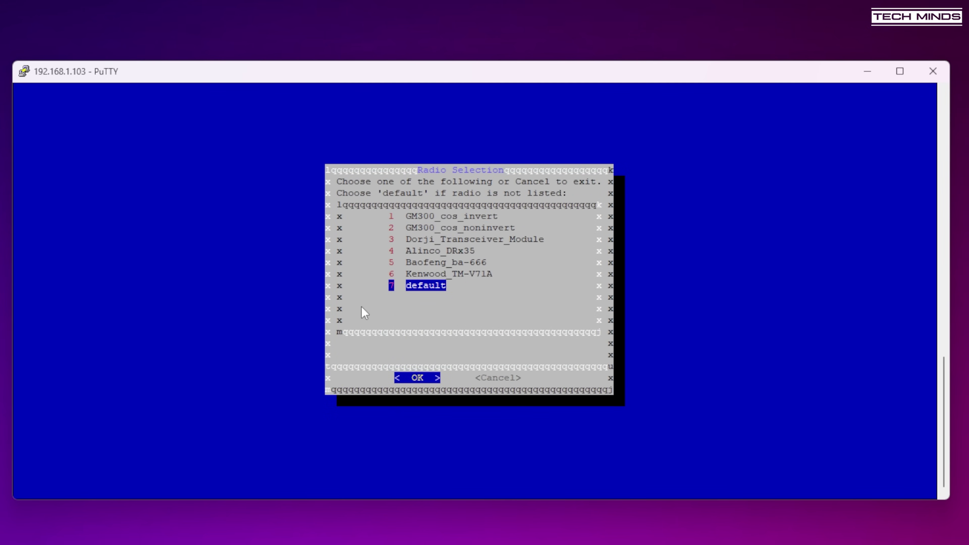
key(Return)
key(Return)
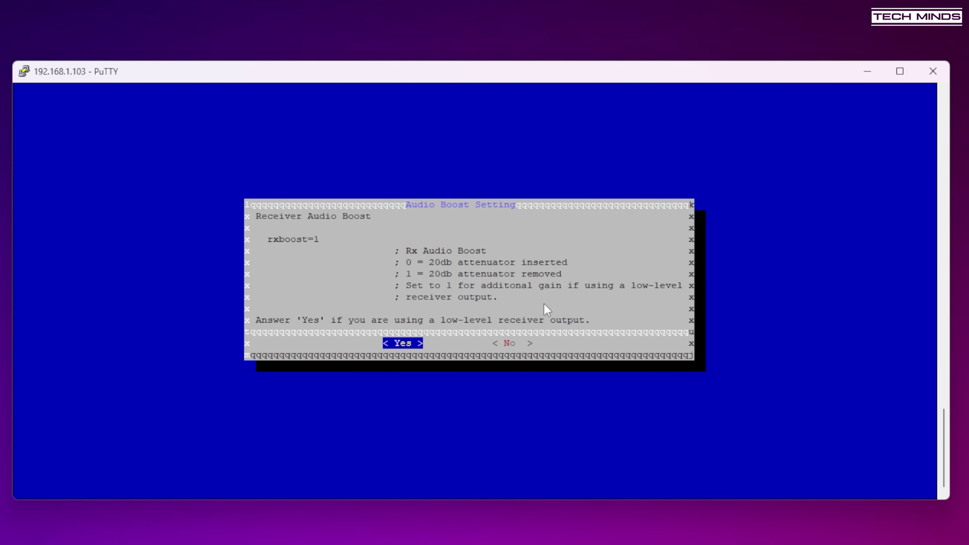
- Enable audio boost, carrier detection, inverted COR and PL filter; decline CTCSS, PTT grounding, emphasis filters
key(Return)
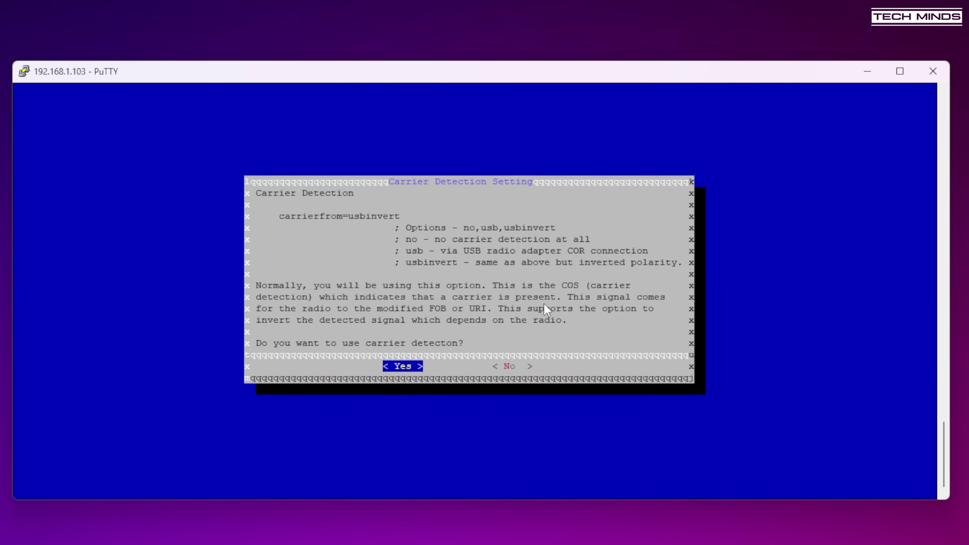
key(Return)
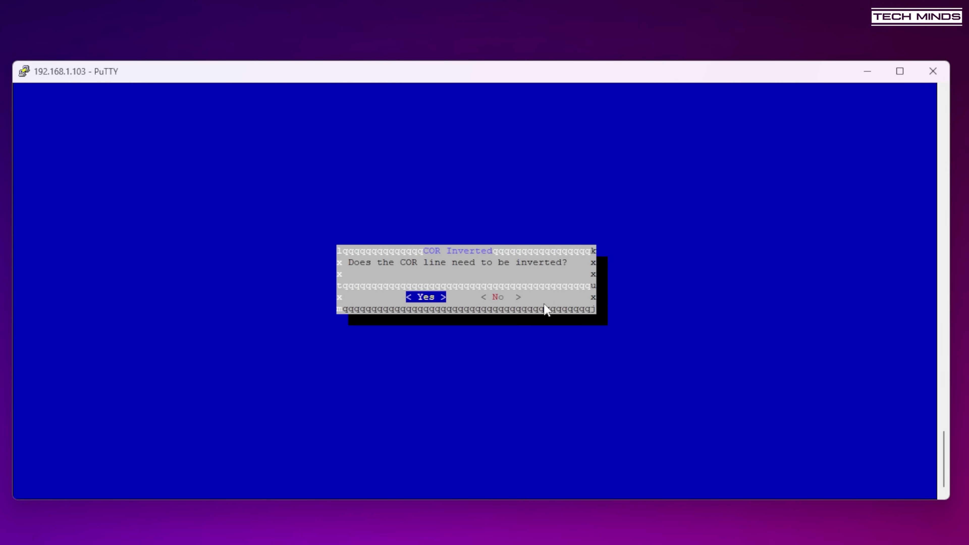
key(Return)
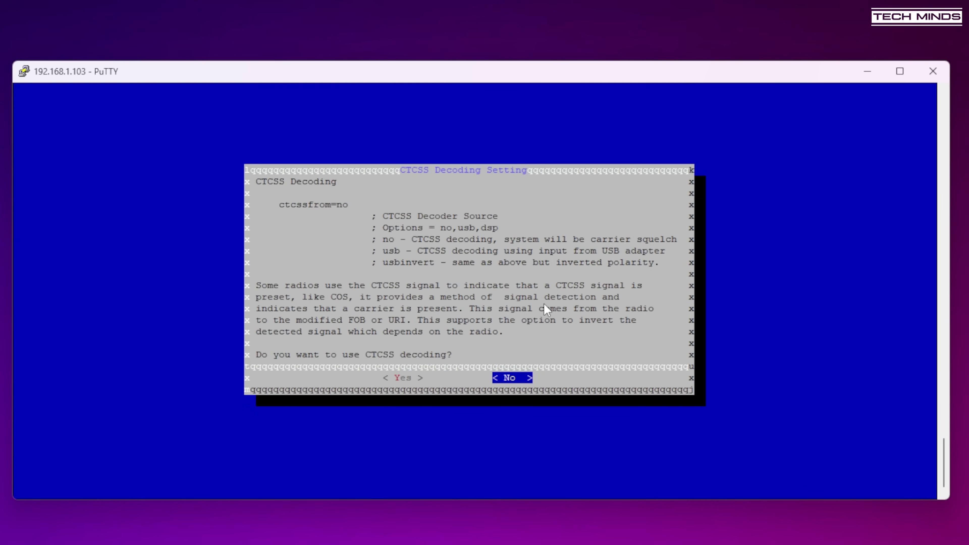
key(Return)
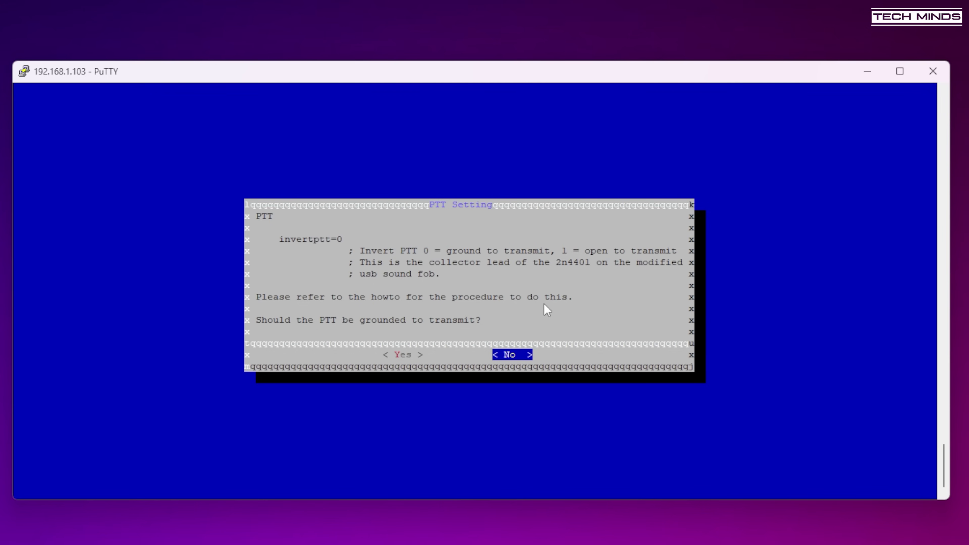
key(Return)
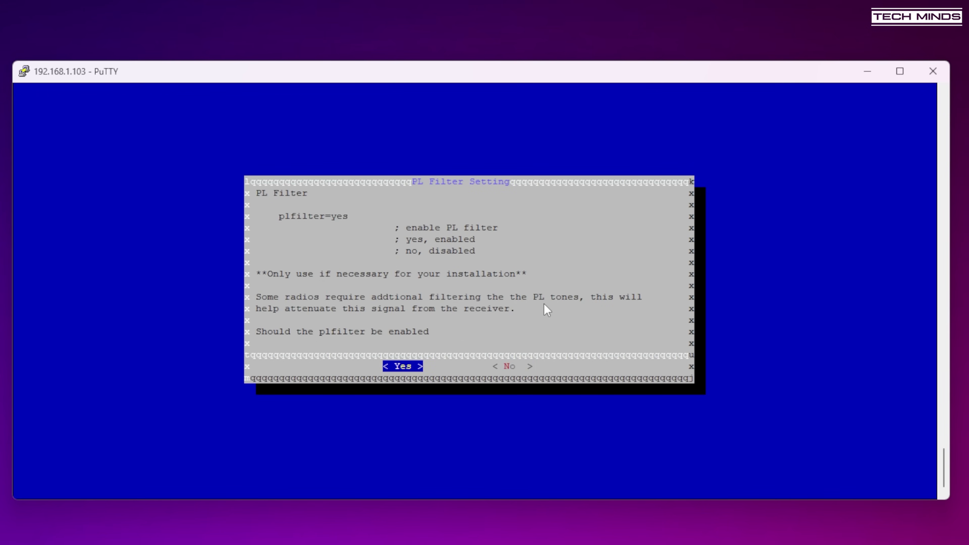
key(Return)
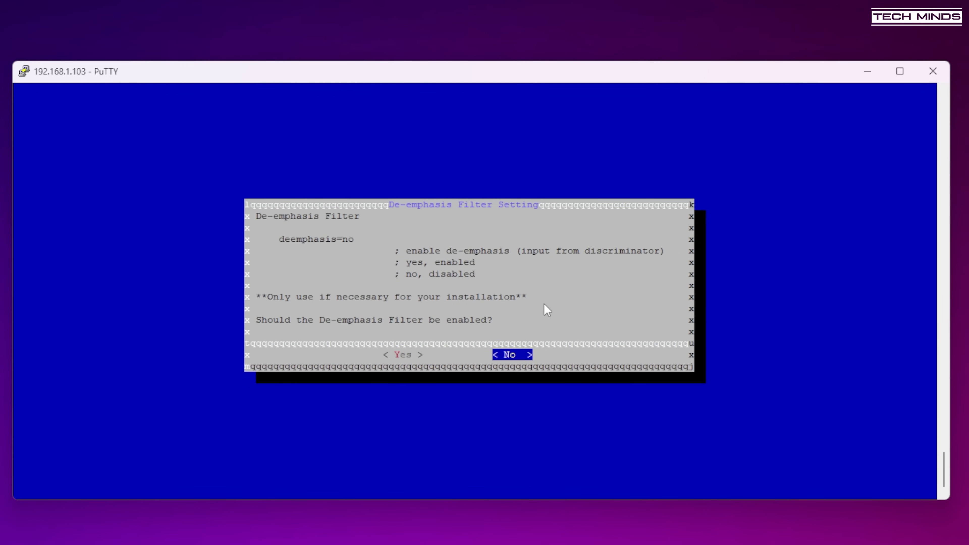
key(Return)
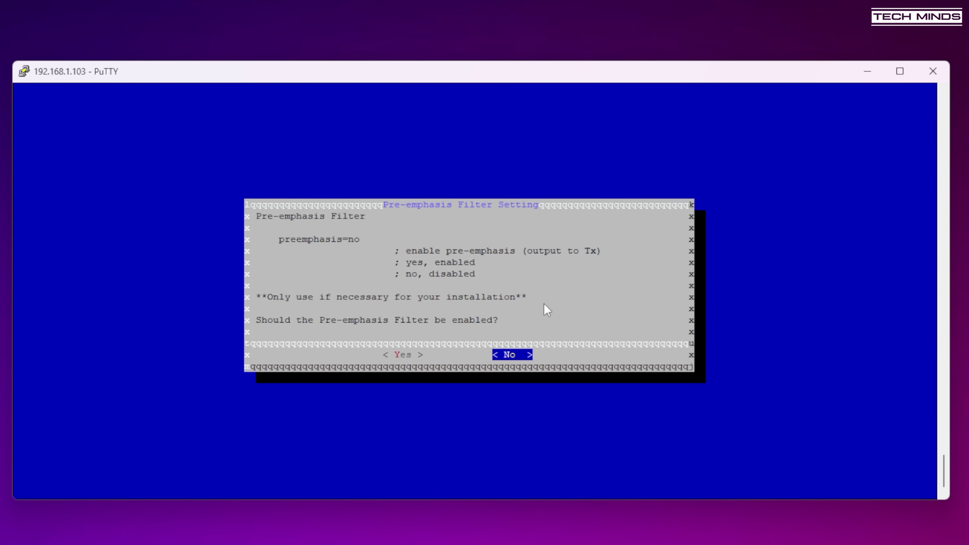
key(Return)
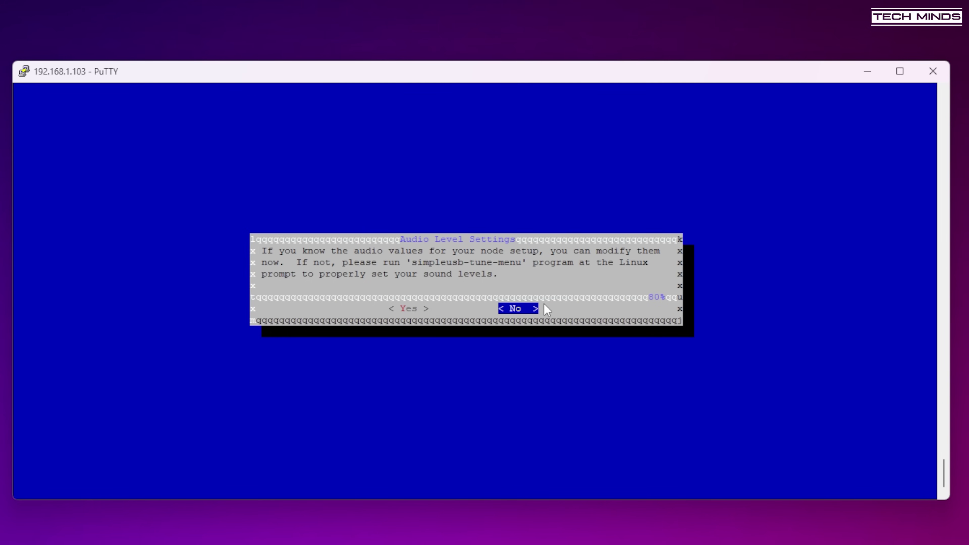
- Skip the audio level values and confirm restarting Asterisk
key(Return)
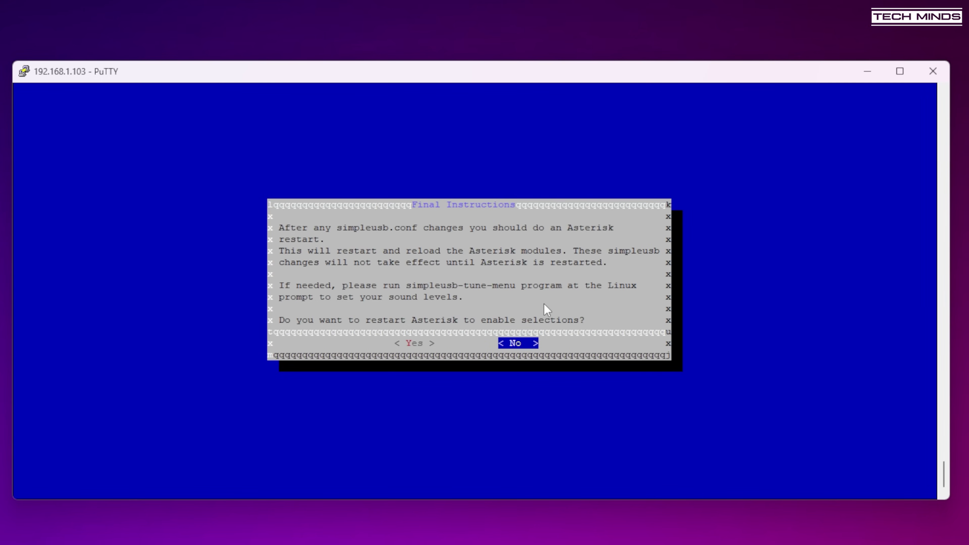
key(Left)
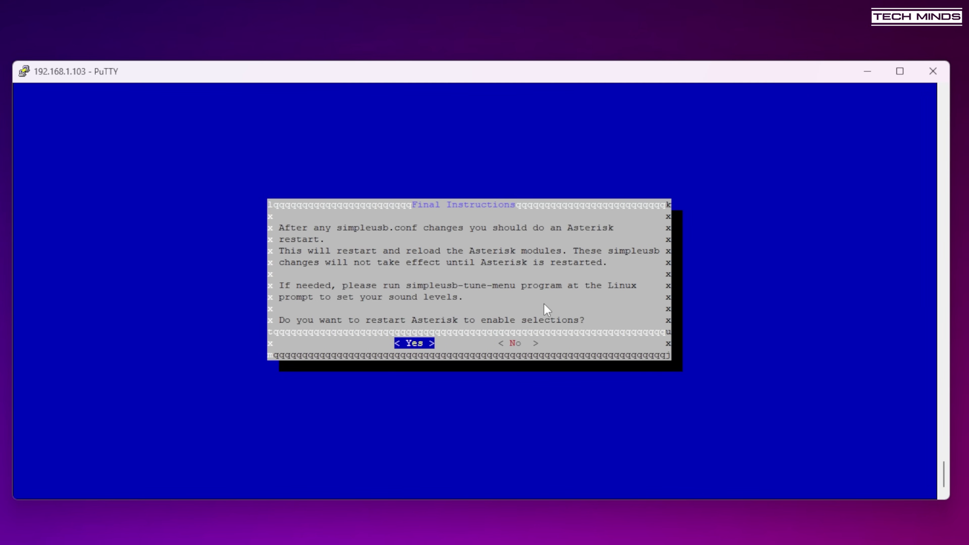
key(Return)
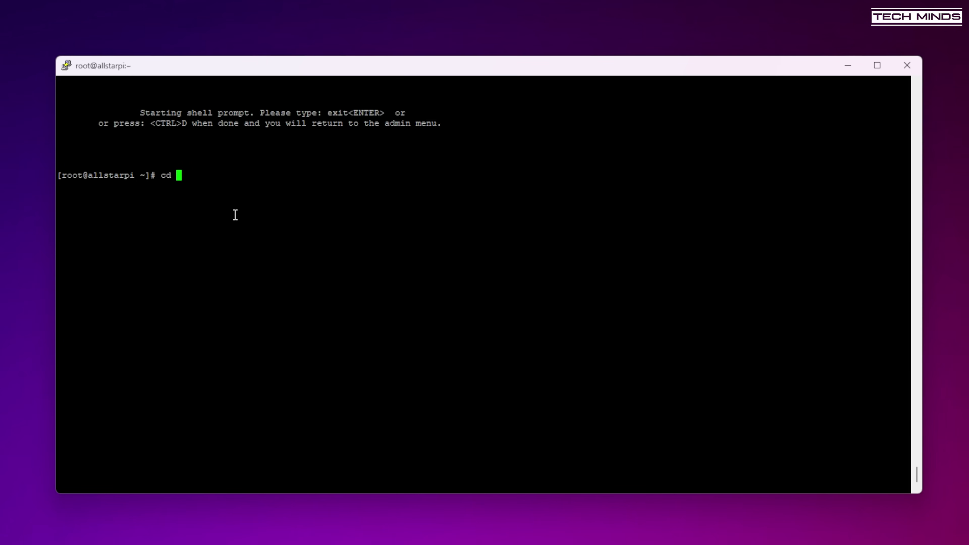
- Change into the /etc/asterisk folder
text(/etc/as)
key(Tab)
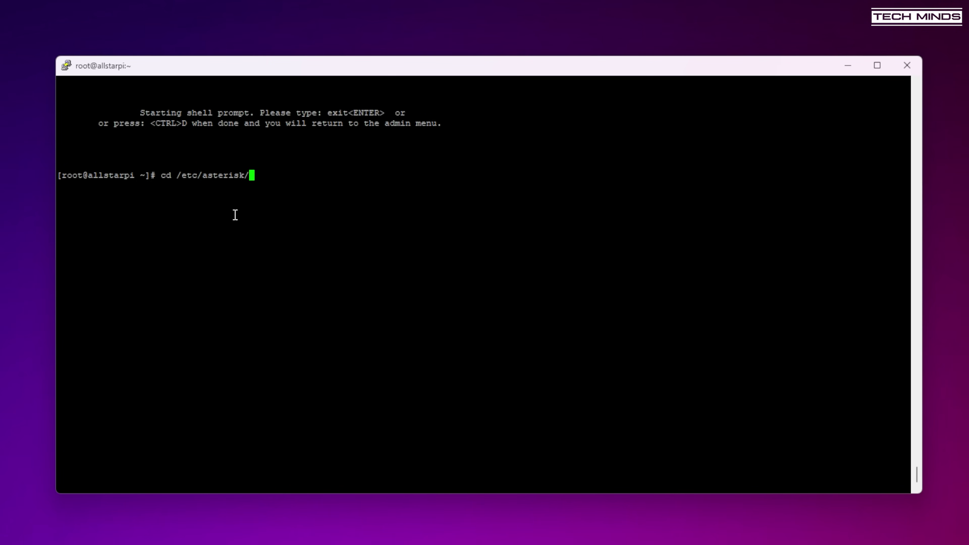
key(Return)
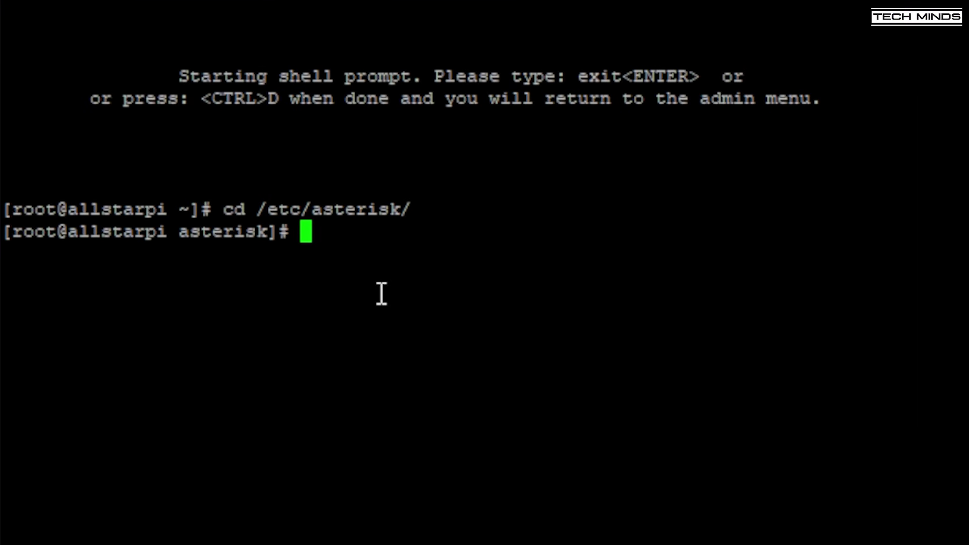
- In manager.conf, uncomment webenabled and edit the admin secret line, then exit nano and enter astres.sh
text(nano man)
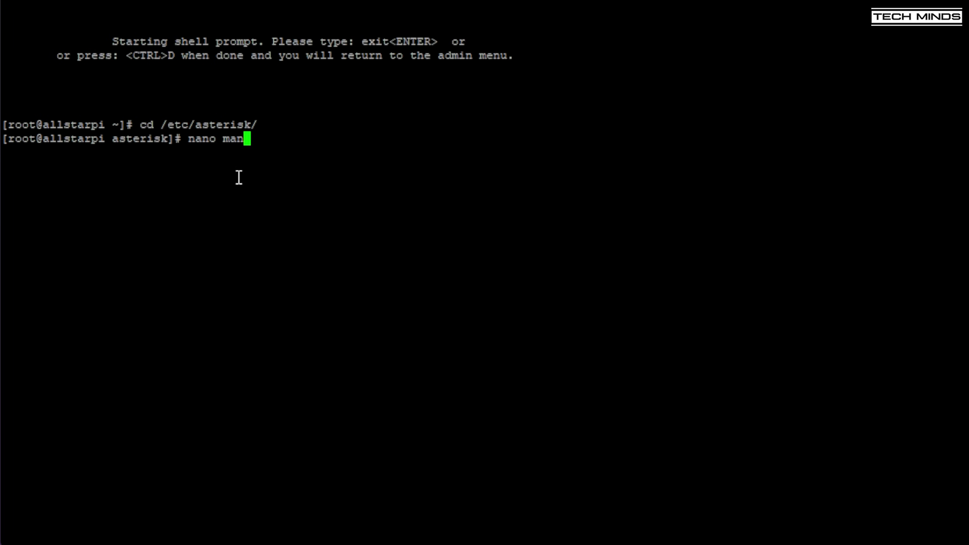
key(Tab)
key(Return)
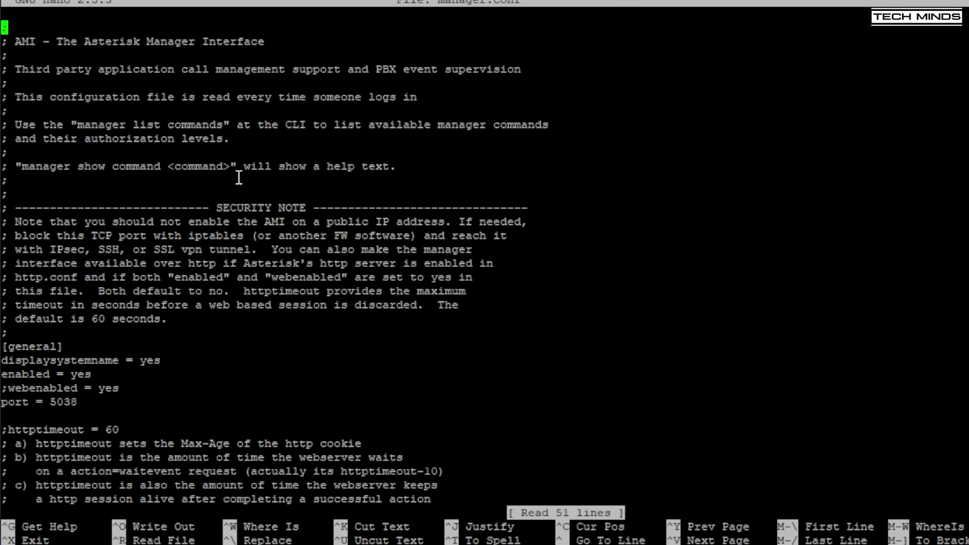
key(Down)
key(Down)
key(Down)
key(Down)
key(Down)
key(Down)
key(Down)
key(Down)
key(Down)
key(Down)
key(Down)
key(Down)
key(Down)
key(Down)
key(Down)
key(Down)
key(Down)
key(Down)
key(Down)
key(Down)
key(Down)
key(Down)
key(Down)
key(Down)
key(Down)
key(Down)
key(Delete)
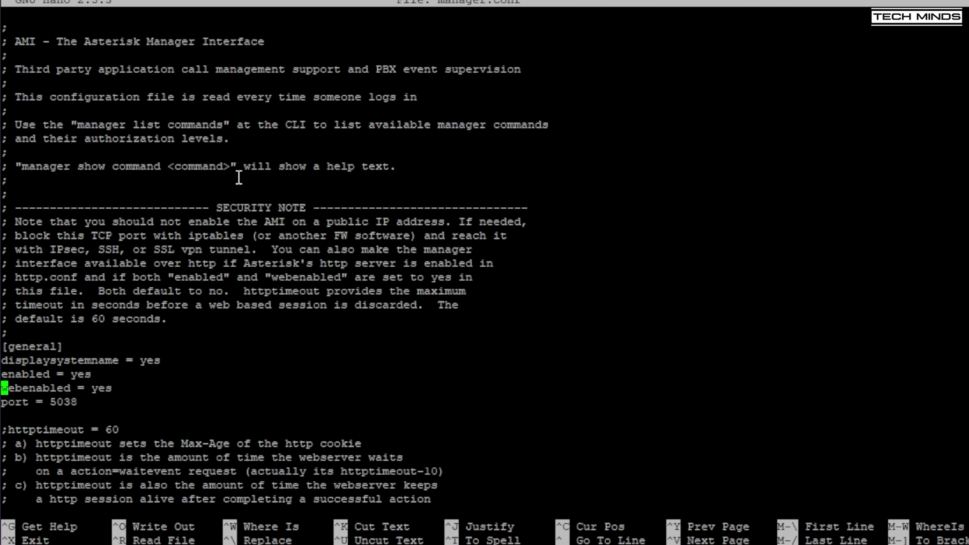
key(Down)
key(Down)
key(Down)
key(Down)
key(Down)
key(Down)
key(Down)
key(Down)
key(Down)
key(Down)
key(Down)
key(Down)
key(Down)
key(Down)
key(Down)
key(Down)
key(Down)
key(Down)
key(Down)
key(Down)
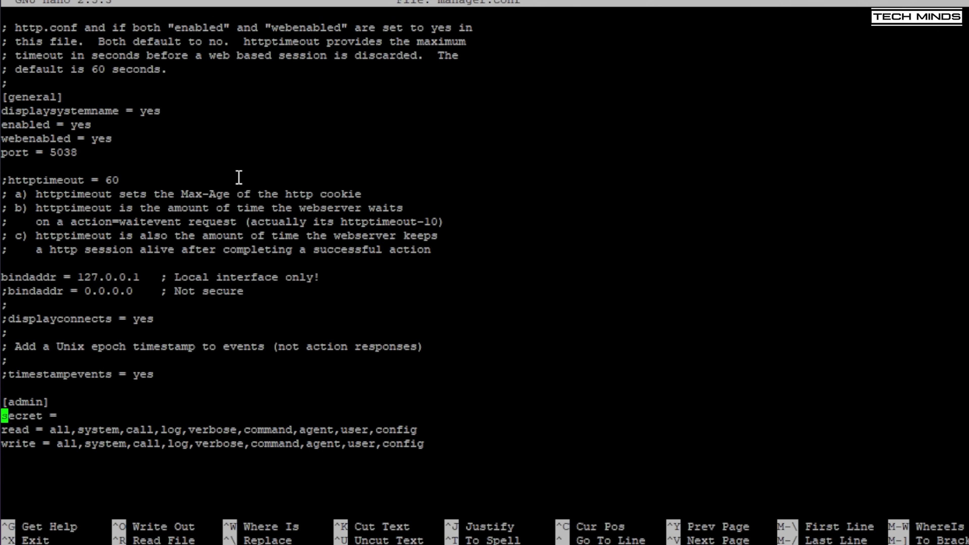
key(Right)
key(Right)
key(Right)
key(Right)
key(Right)
key(Right)
key(Right)
key(Right)
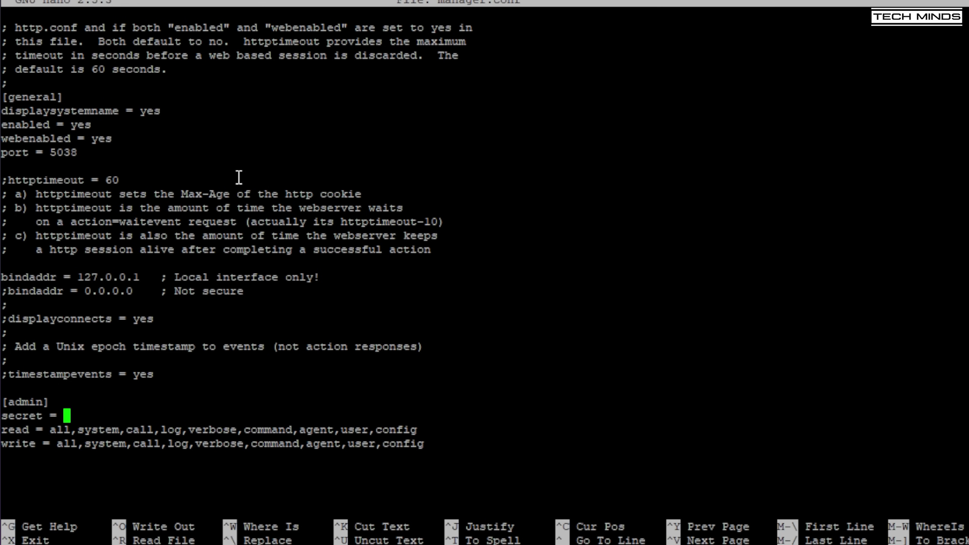
key(ctrl+x)
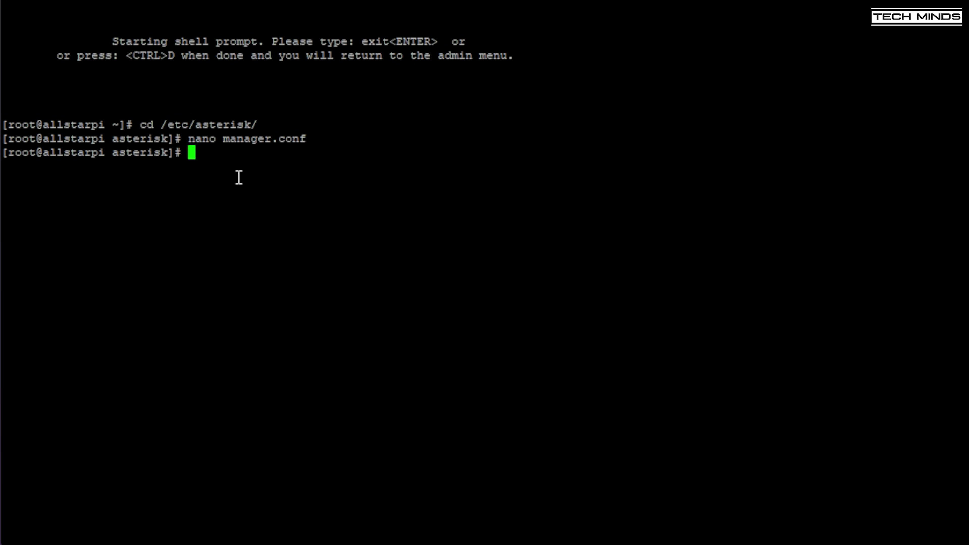
text(astres.sh)
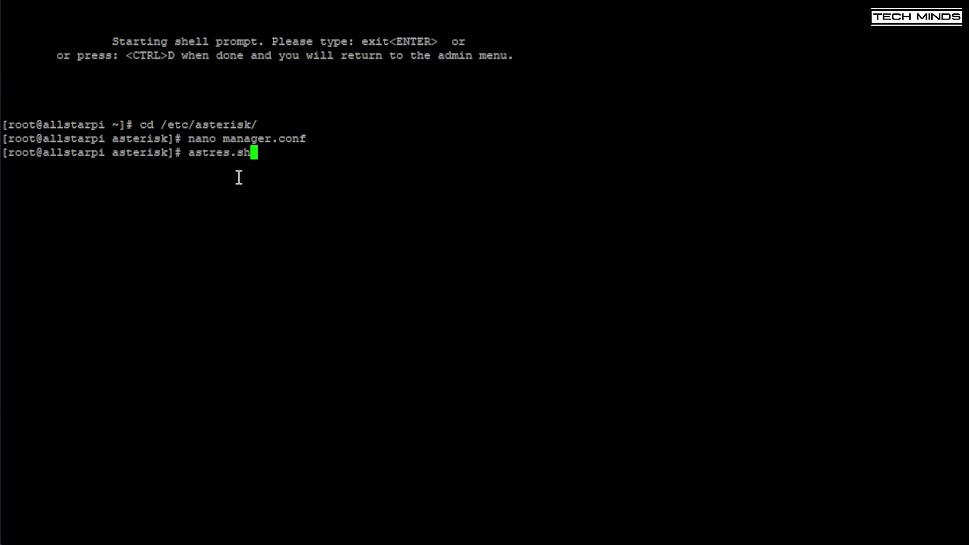
- Restart Asterisk and change into the /srv/http/supermon web folder
key(Return)
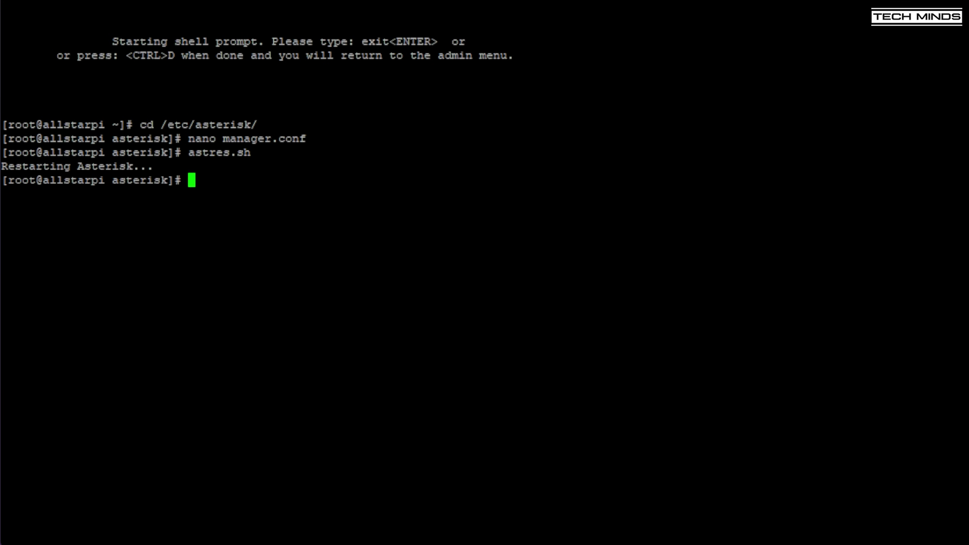
text(cd /srv/http/s)
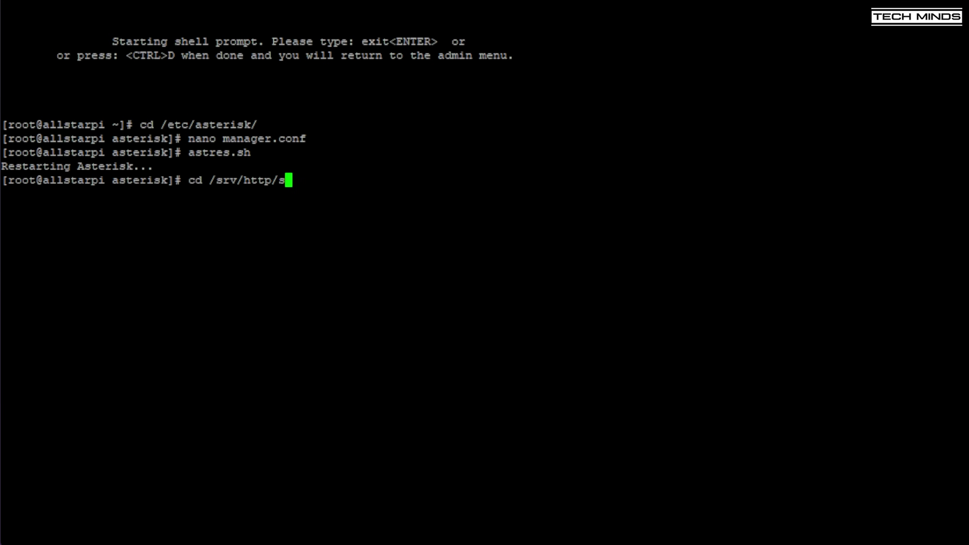
key(Tab)
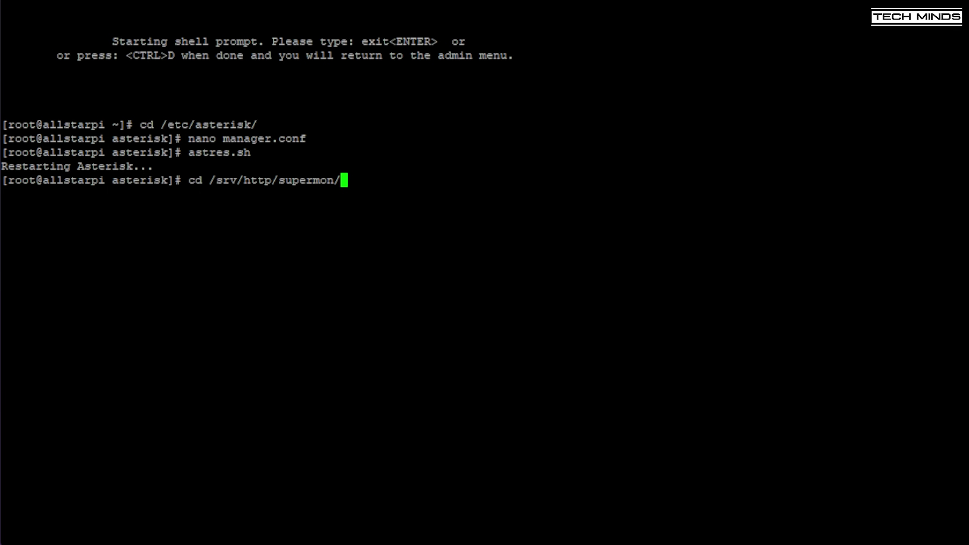
key(Return)
- Open allmon.ini in nano and change the first node header from 1998 to 47719
text(nan)
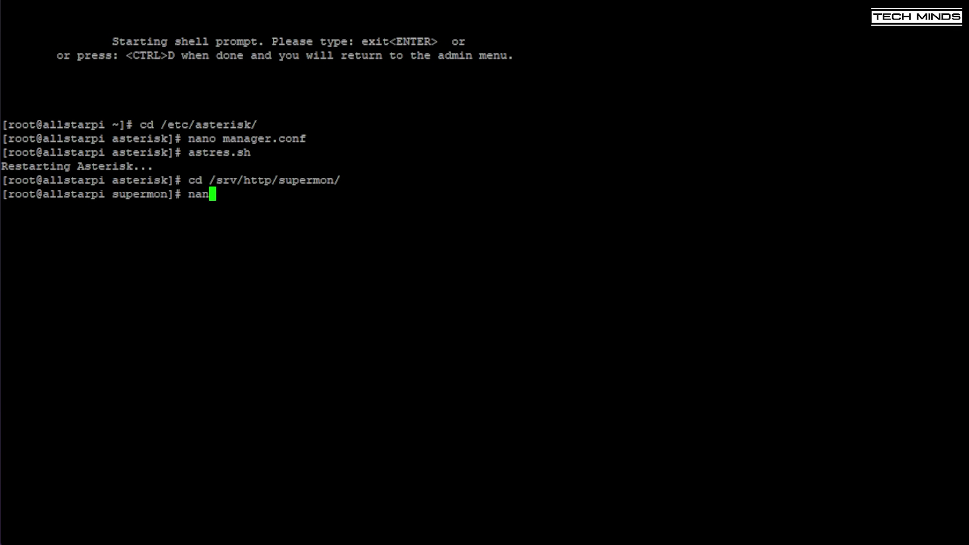
text(o allm)
key(Tab)
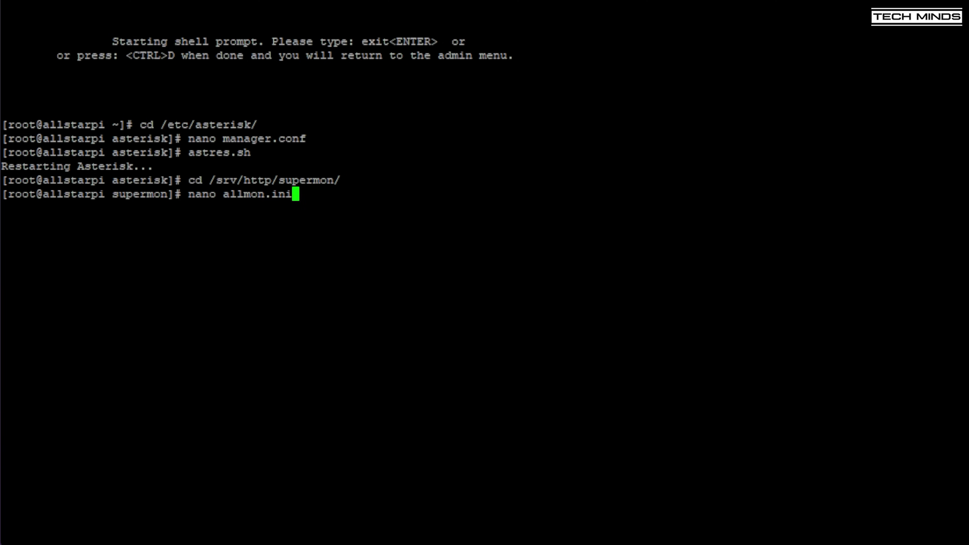
key(Return)
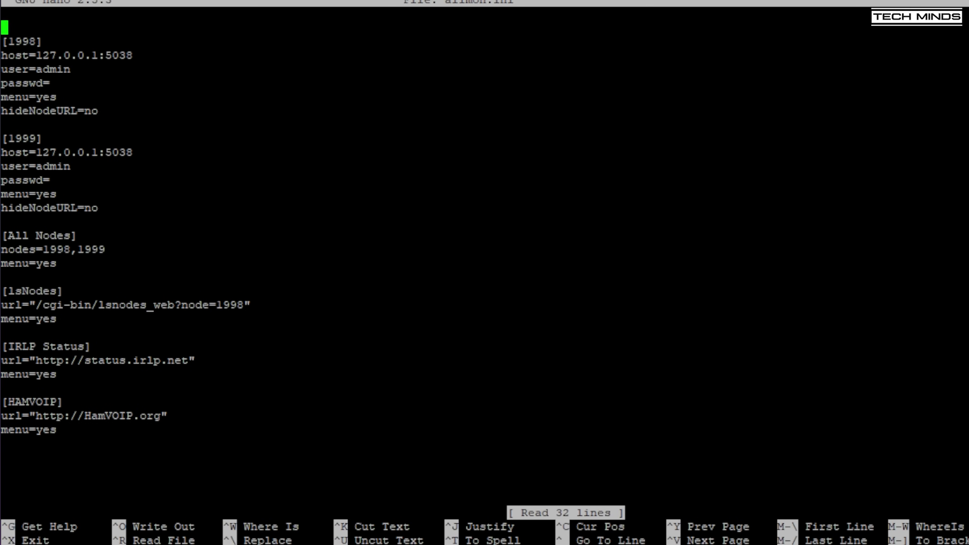
click(37, 41)
key(BackSpace)
key(BackSpace)
key(BackSpace)
key(BackSpace)
text(477)
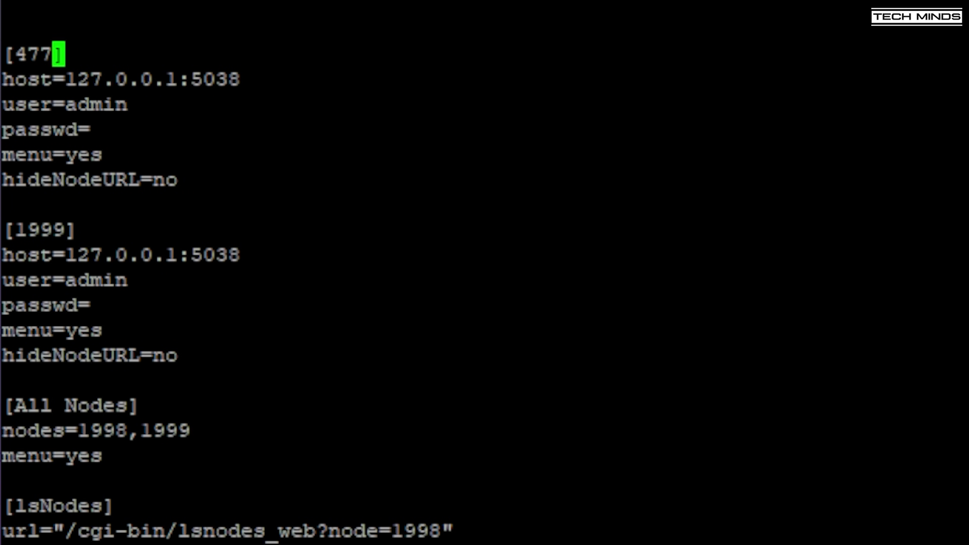
text(19)
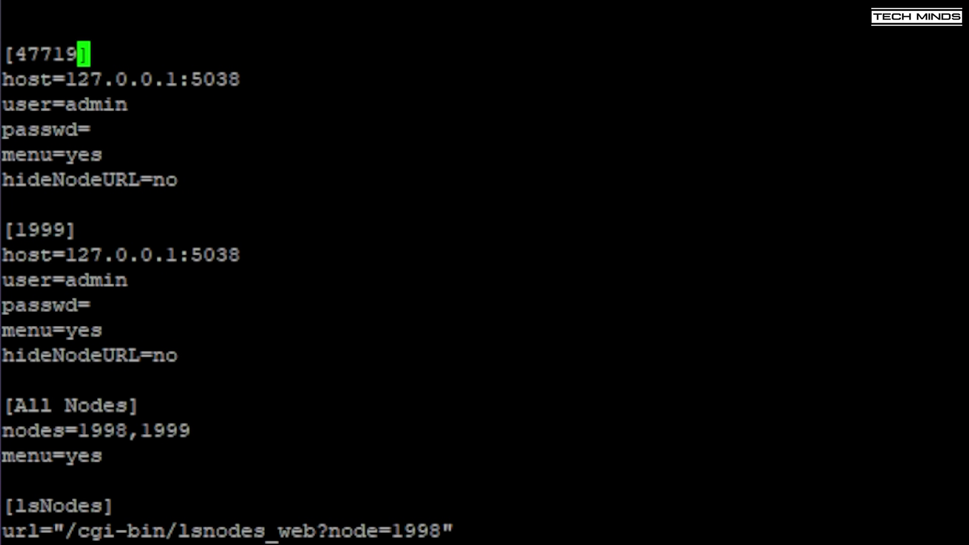
- Leave nano and run htpasswd -cB .htpasswd admin, entering the new password twice
key(Down)
key(Down)
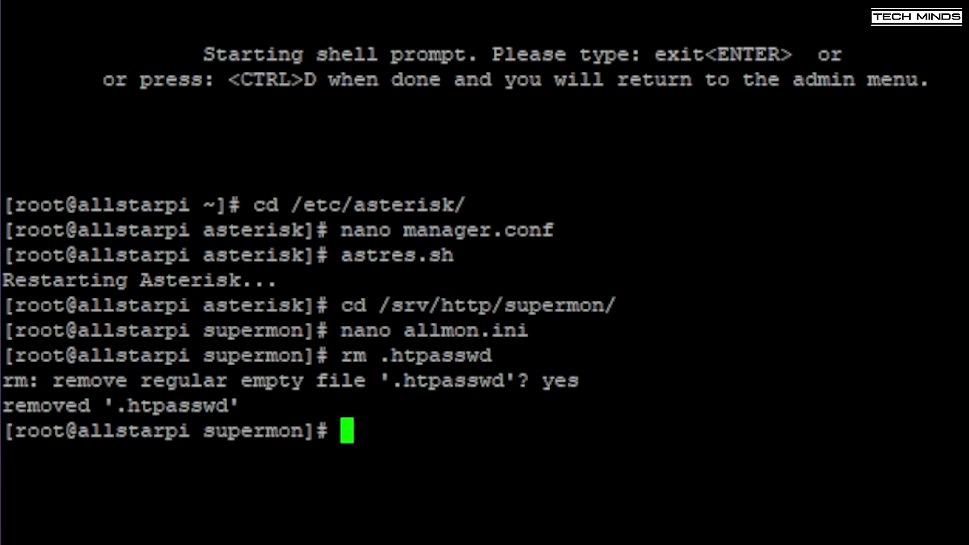
text(ht)
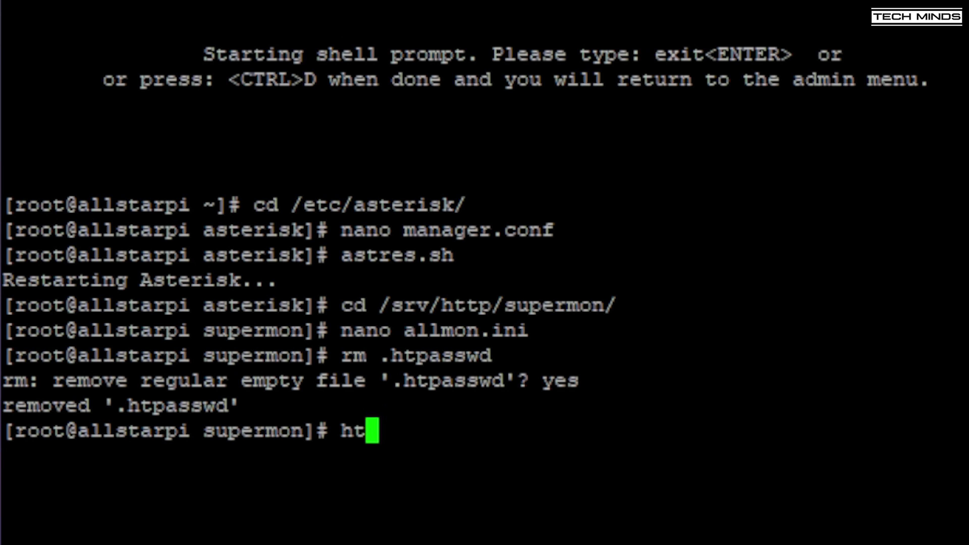
text(pas)
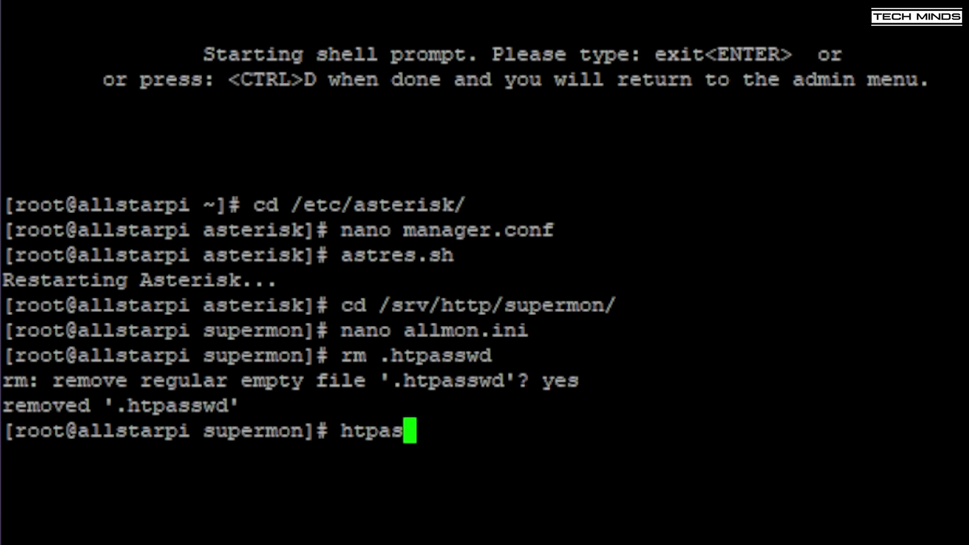
text(swd )
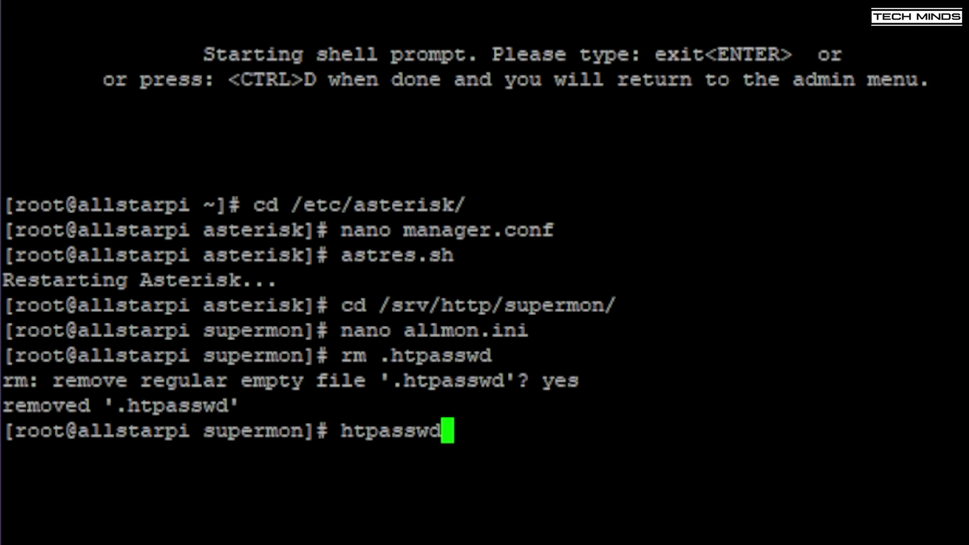
text(-cB)
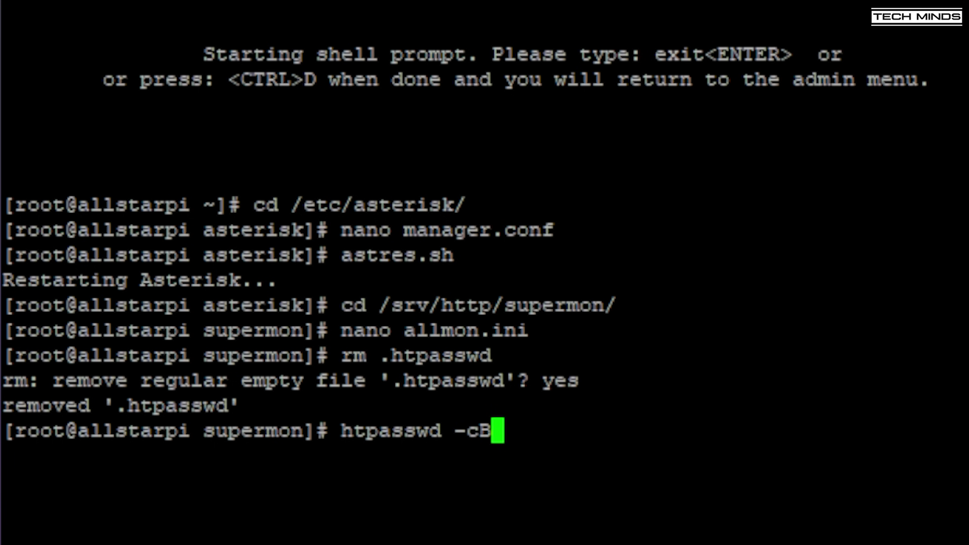
text( .ht)
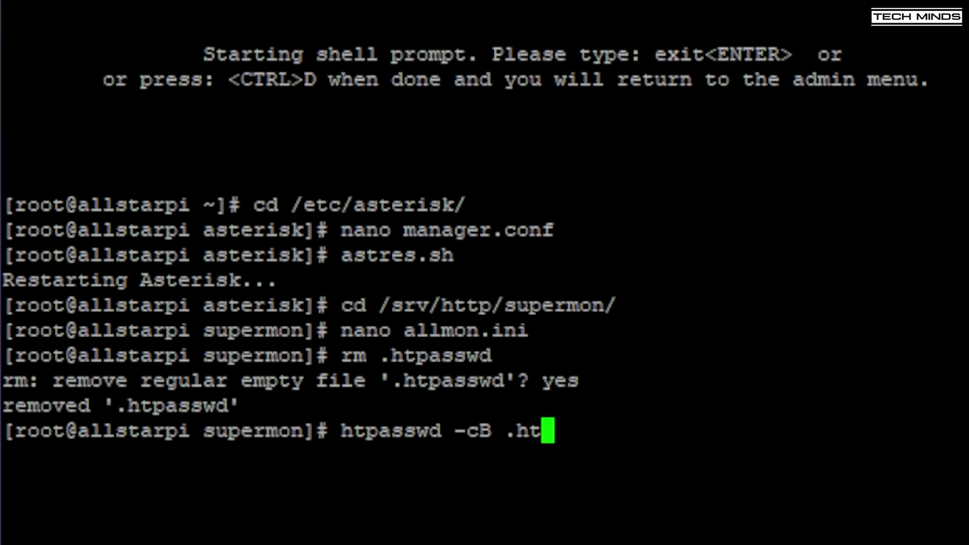
text(passwd )
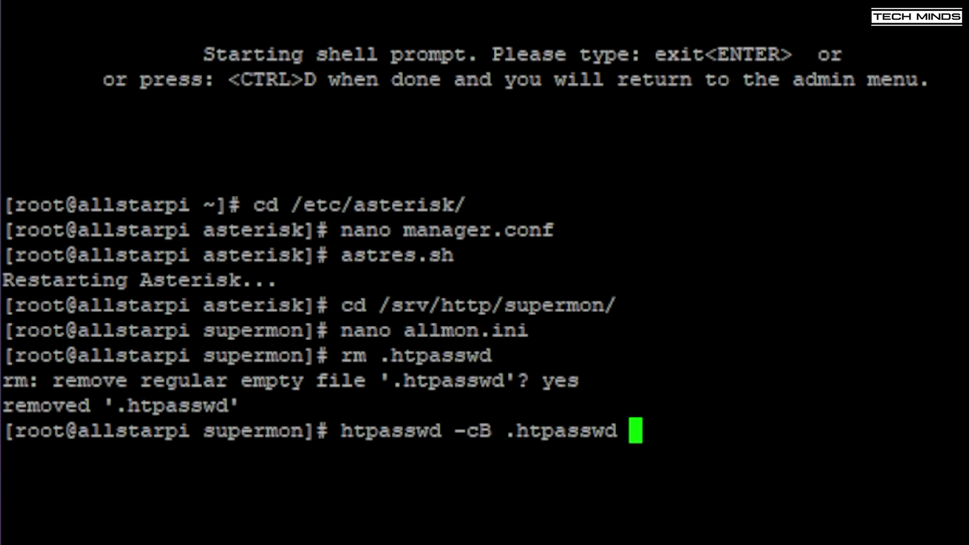
text(admin)
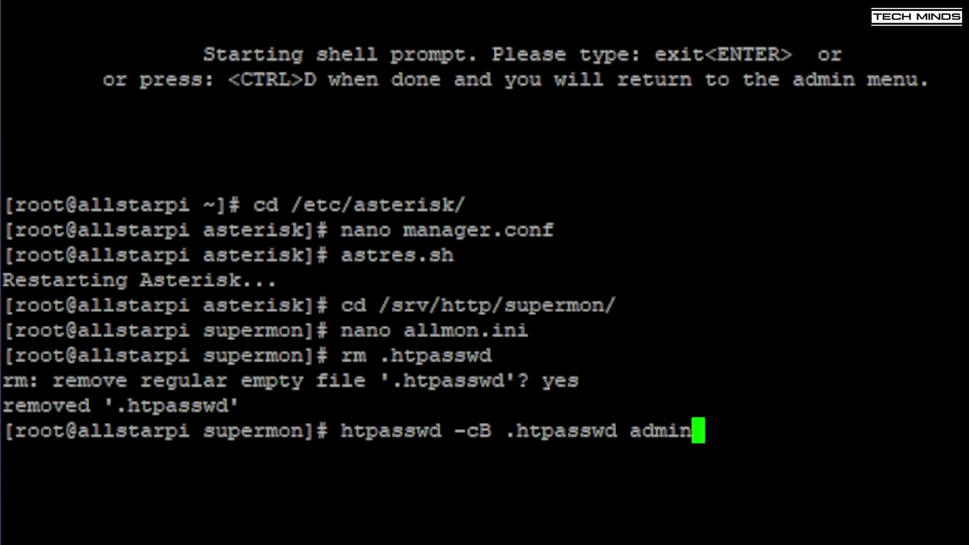
key(Return)
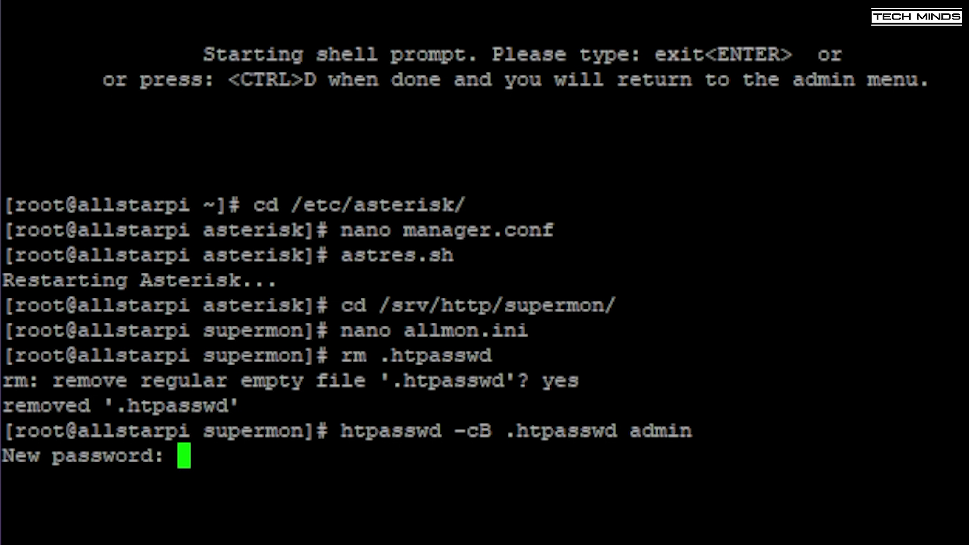
key(Return)
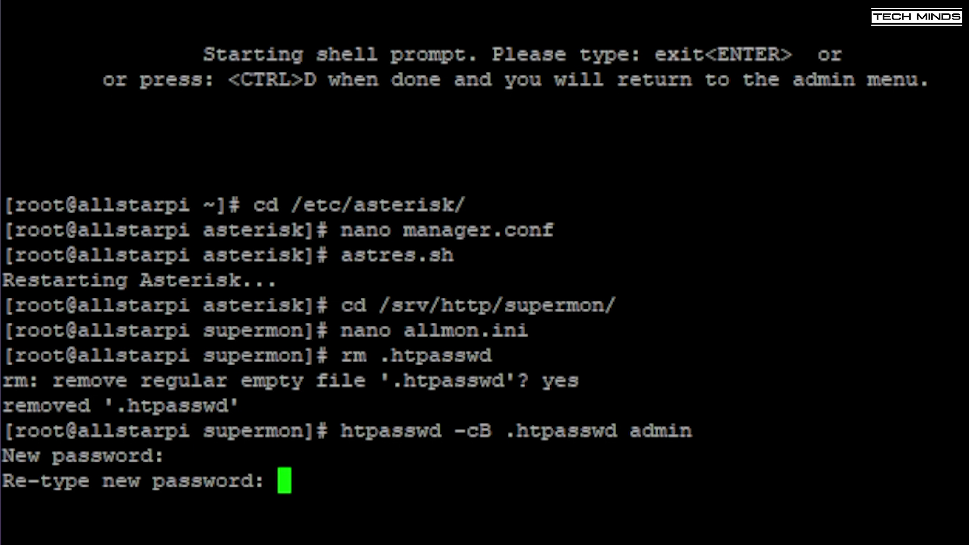
key(Return)
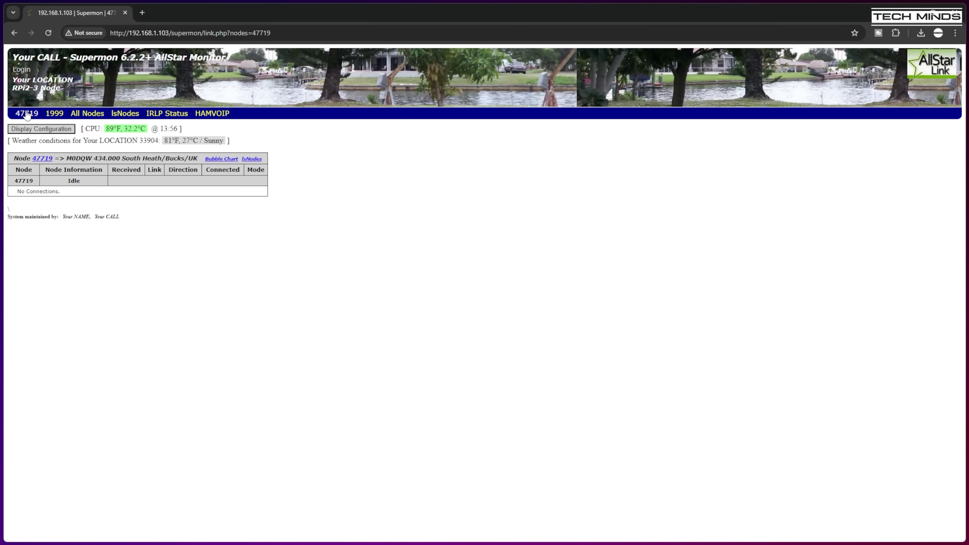
- Open the Manager Login form and enter admin as the username
click(21, 70)
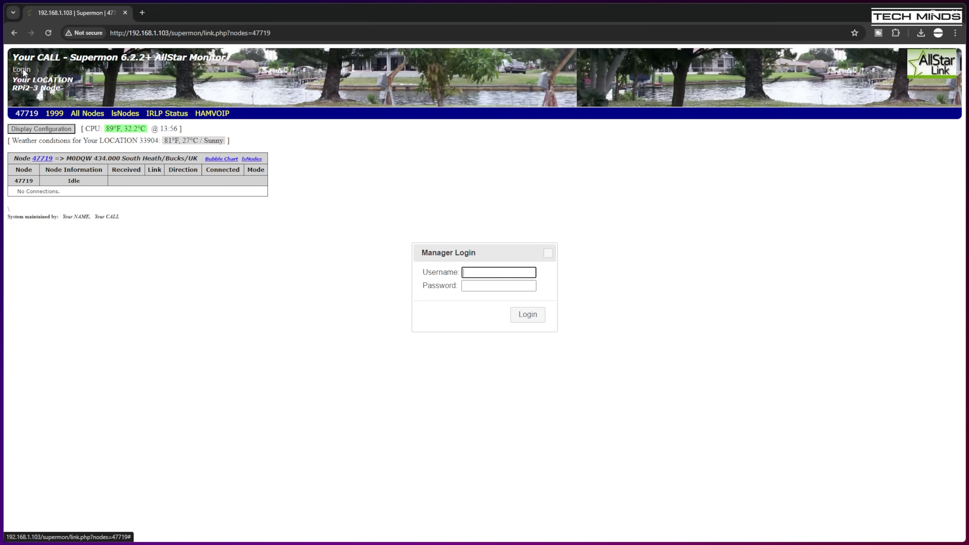
click(482, 272)
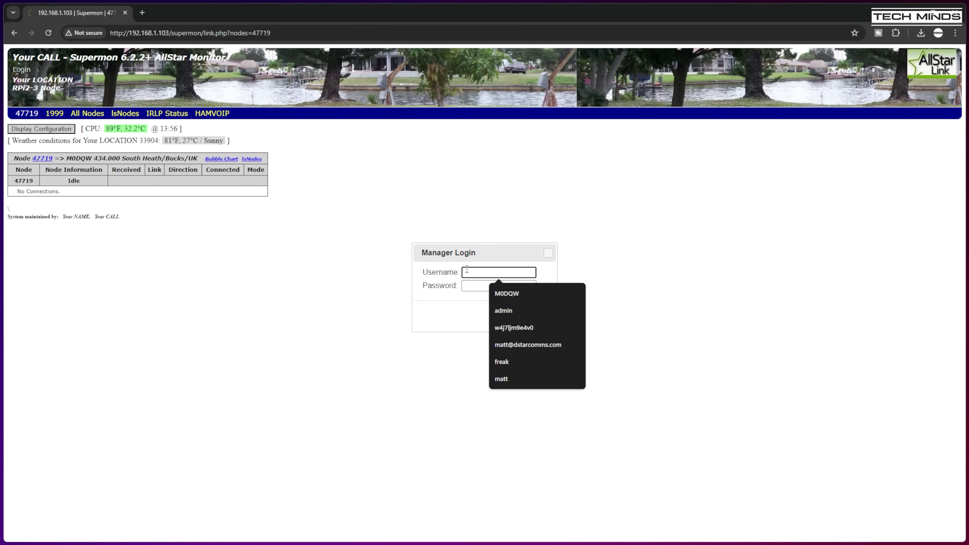
text(admin)
key(Tab)
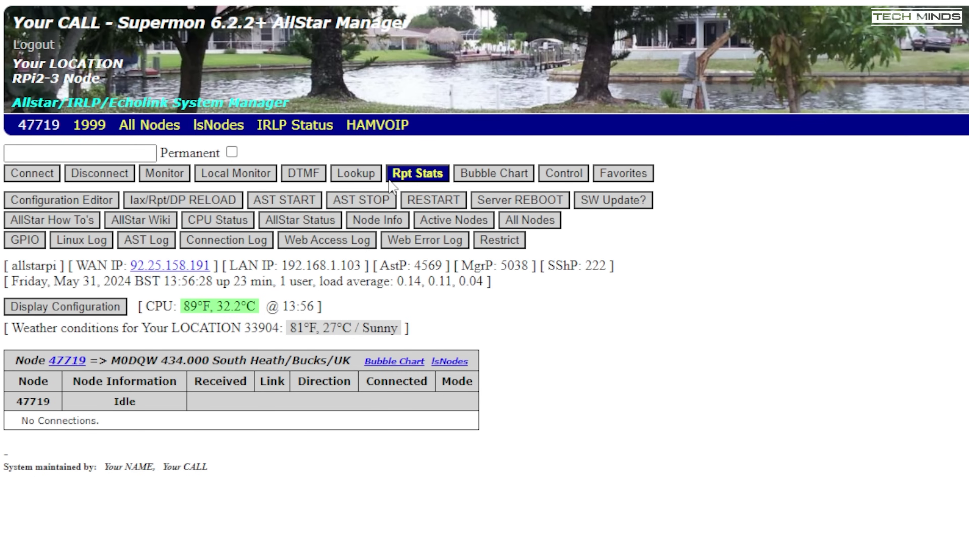
- Dismiss the Lookup warning and look up nodes matching 'hubnet'
click(354, 175)
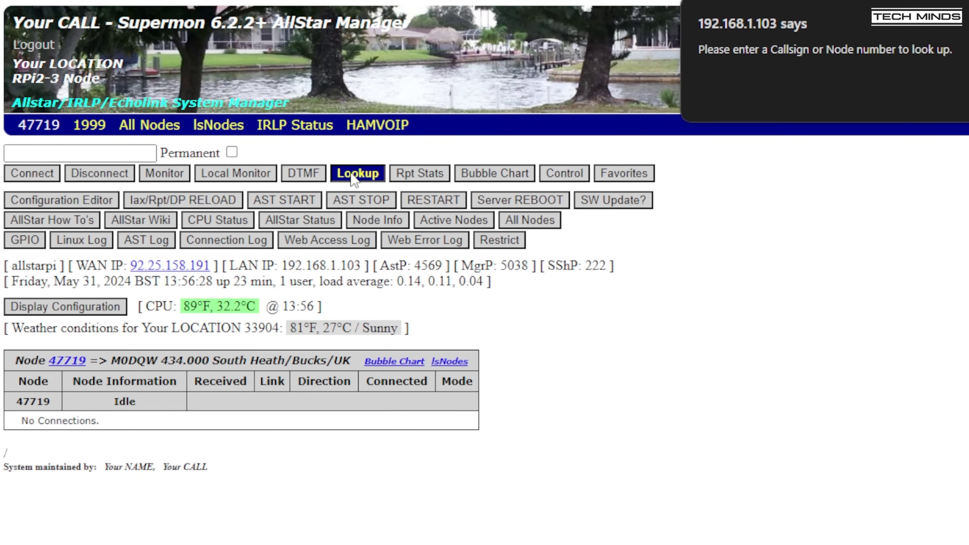
key(Return)
click(115, 152)
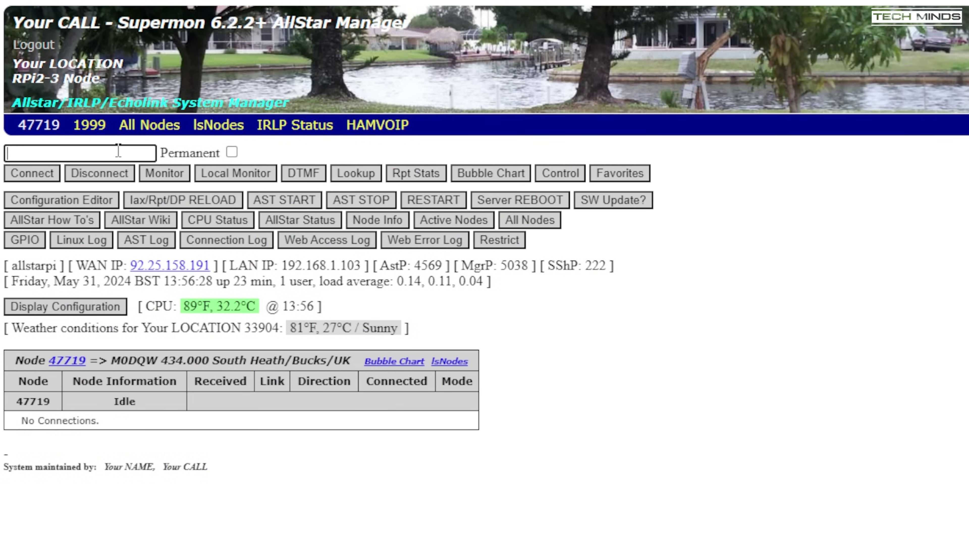
text(hubnet)
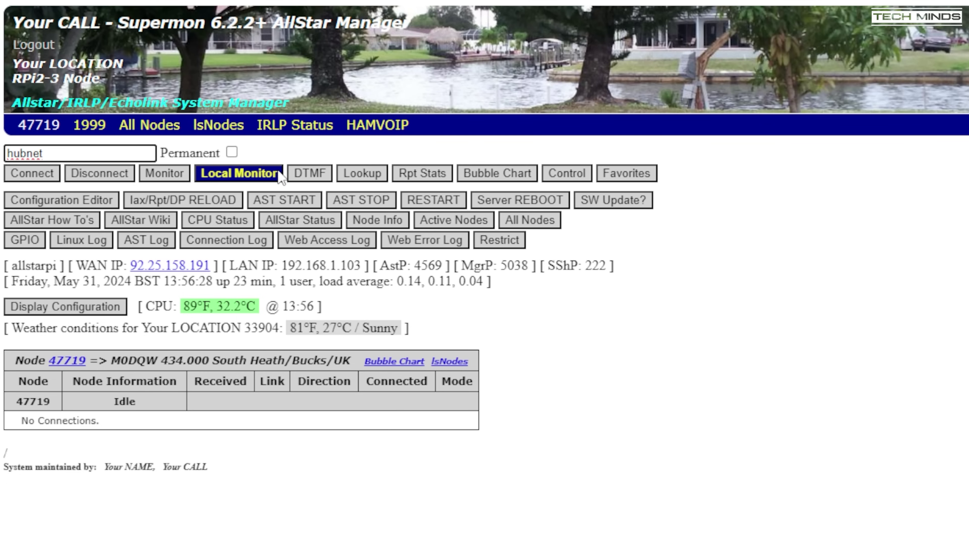
click(362, 175)
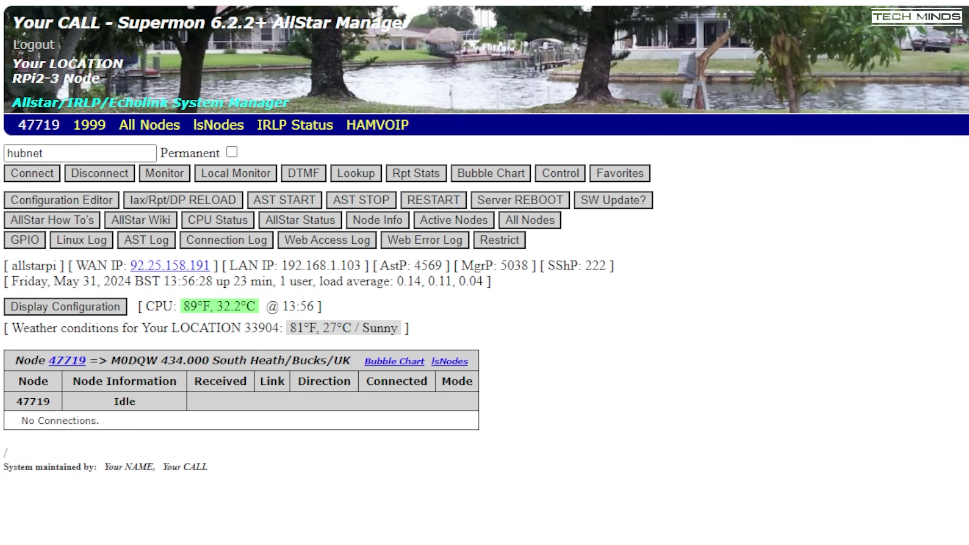
- Clear the node field and enter 40894 as the node to connect
drag(58, 152, 11, 151)
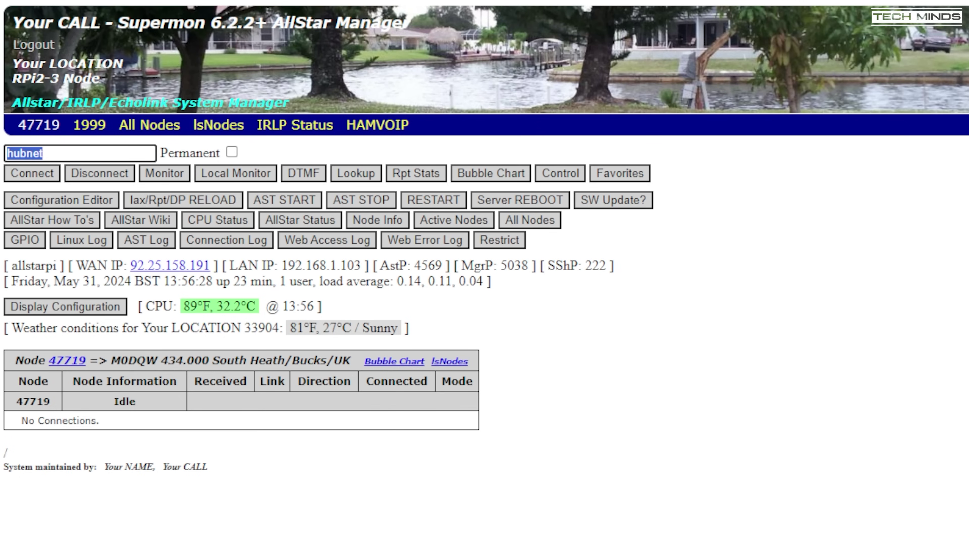
key(BackSpace)
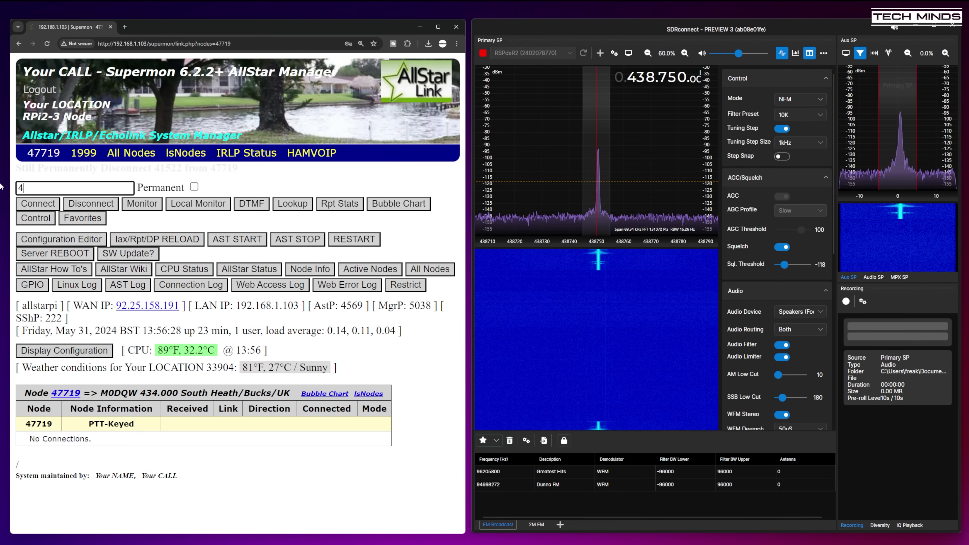
text(40894)
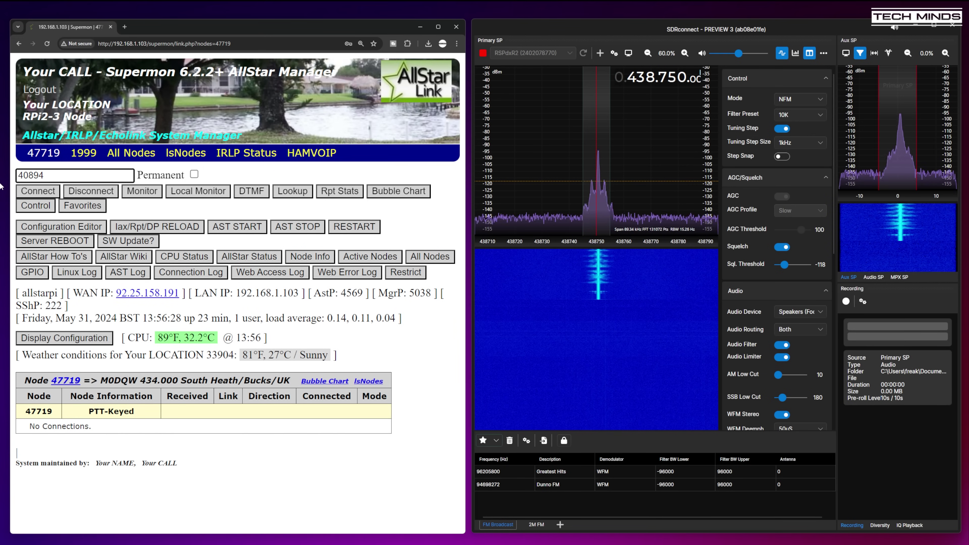
- Connect node 47719 to the entered node 40894
click(38, 190)
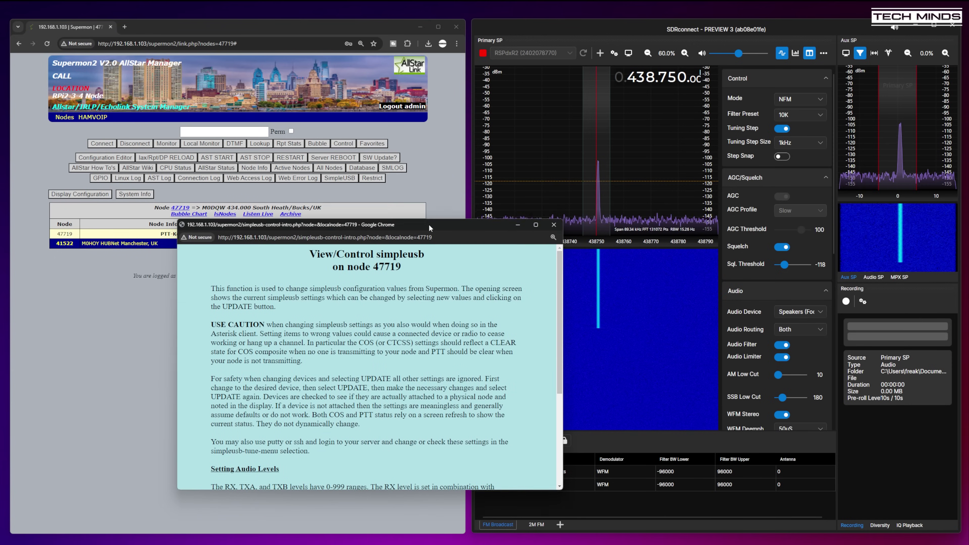
- Continue to the simpleusb settings page, then move its window up-left and enlarge it
scroll(432, 301, down, 4)
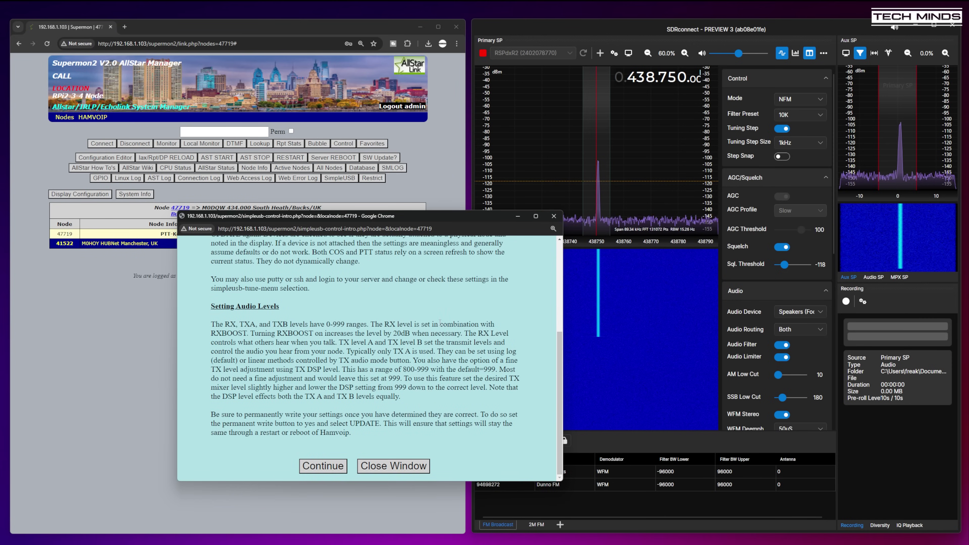
click(313, 466)
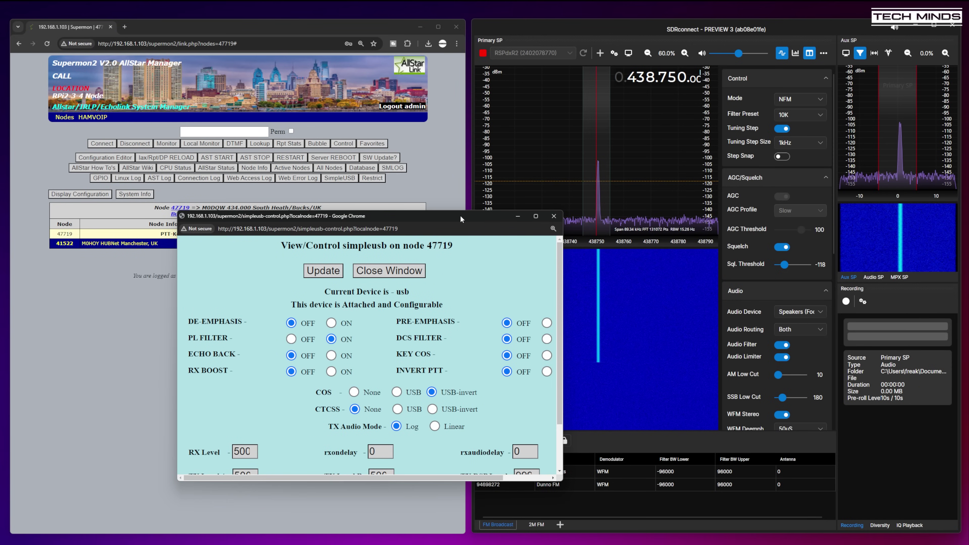
drag(461, 218, 359, 102)
drag(462, 363, 522, 430)
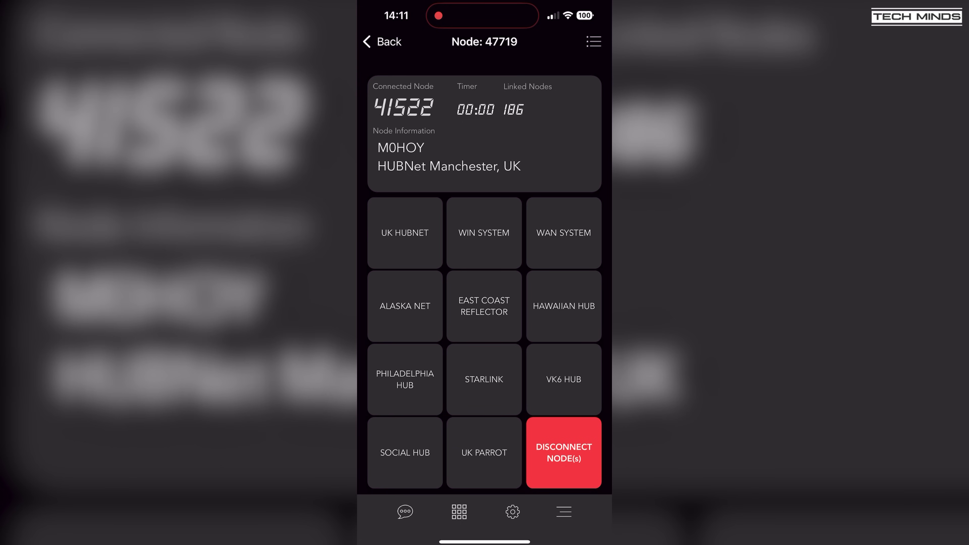
- Choose WIN SYSTEM in Node Remote to link node 47719 to hub 2560
click(484, 234)
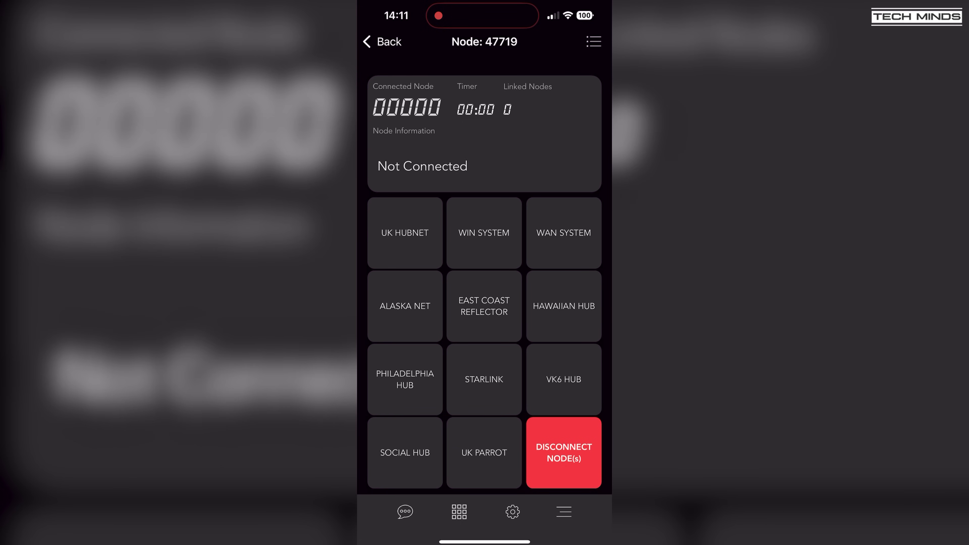